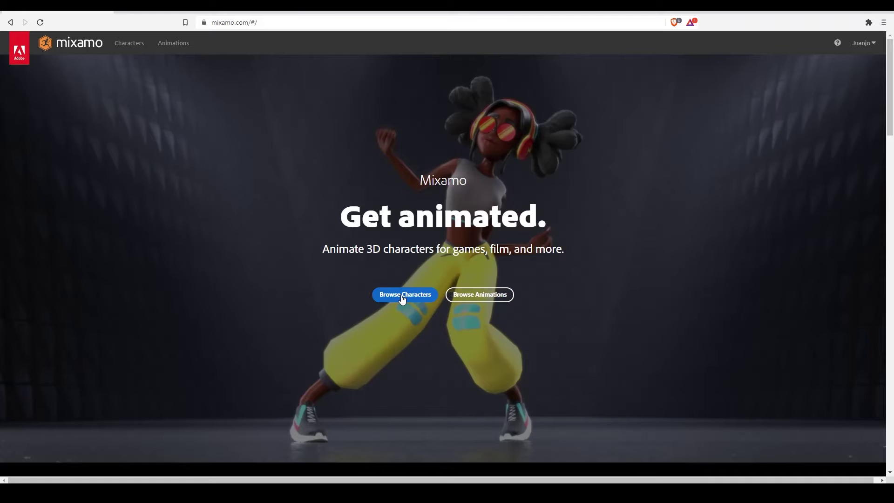
- Swap the Paladin for the Mannequin character and briefly preview its skeleton
{"action": "left_click", "coordinate": [383, 296]}
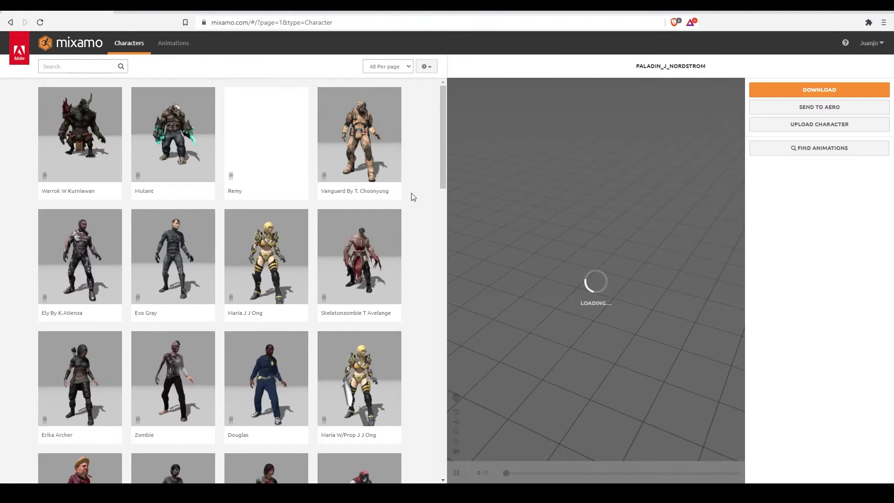
{"action": "key", "text": "ctrl+l"}
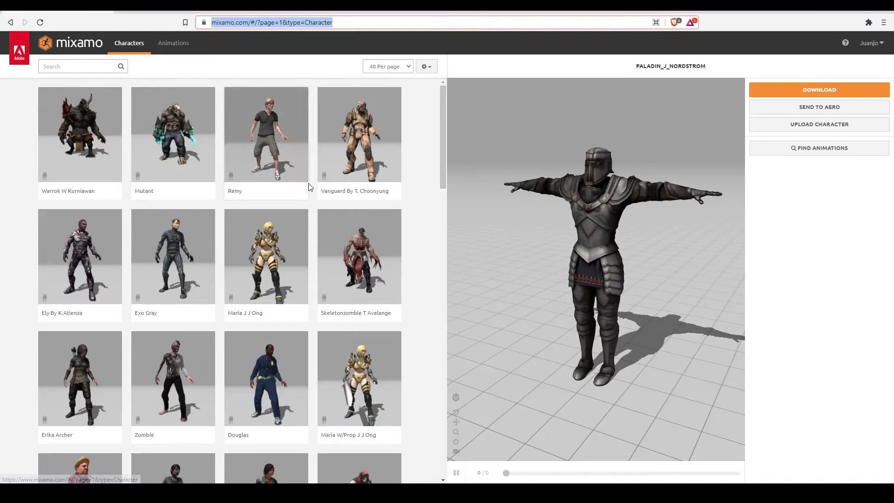
{"action": "scroll", "coordinate": [280, 363], "scroll_direction": "down", "scroll_amount": 10}
{"action": "scroll", "coordinate": [280, 363], "scroll_direction": "down", "scroll_amount": 5}
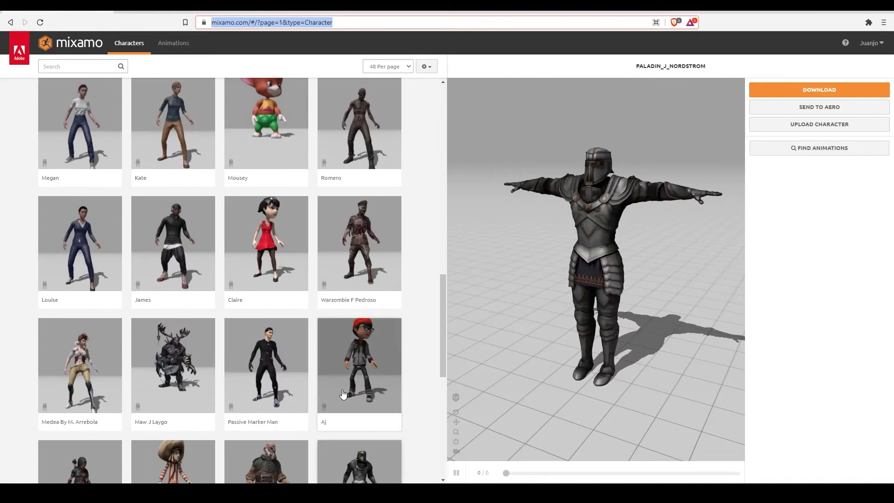
{"action": "scroll", "coordinate": [242, 280], "scroll_direction": "up", "scroll_amount": 3}
{"action": "left_click", "coordinate": [214, 214]}
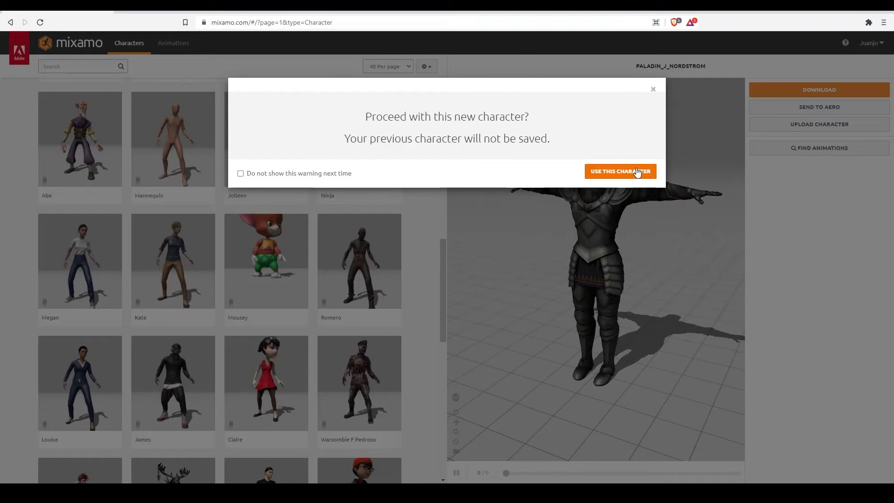
{"action": "left_click", "coordinate": [636, 171]}
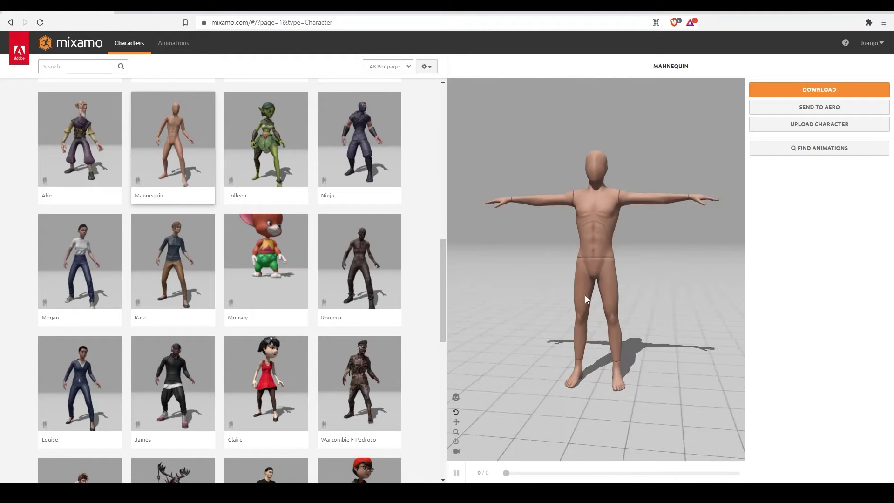
{"action": "left_click", "coordinate": [455, 400]}
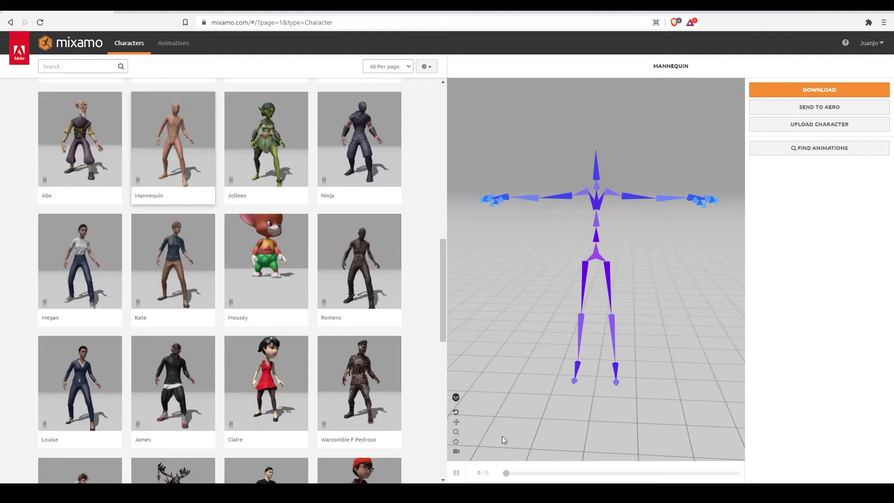
{"action": "left_click", "coordinate": [456, 397]}
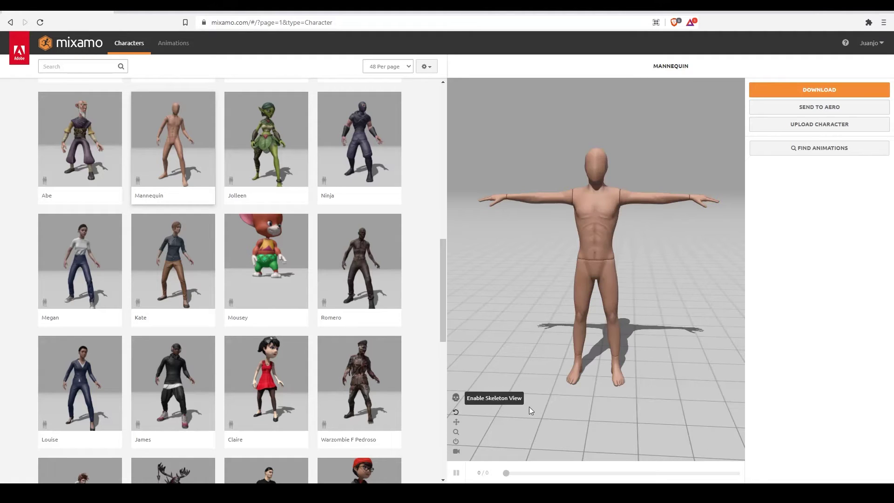
- Search Mixamo animations for 'tpose' and apply the T-Pose animation to the Mannequin
{"action": "left_click", "coordinate": [176, 52]}
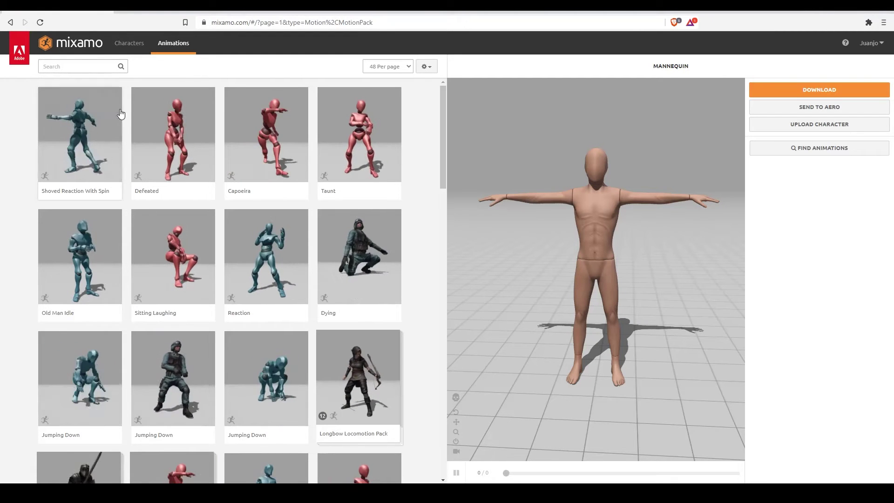
{"action": "scroll", "coordinate": [221, 206], "scroll_direction": "down", "scroll_amount": 6}
{"action": "scroll", "coordinate": [228, 212], "scroll_direction": "down", "scroll_amount": 5}
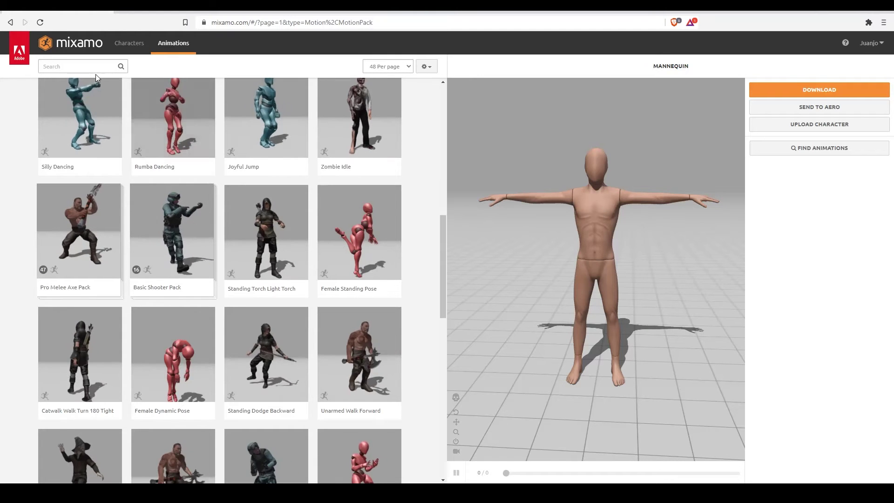
{"action": "left_click", "coordinate": [77, 67]}
{"action": "type", "text": "tpose"}
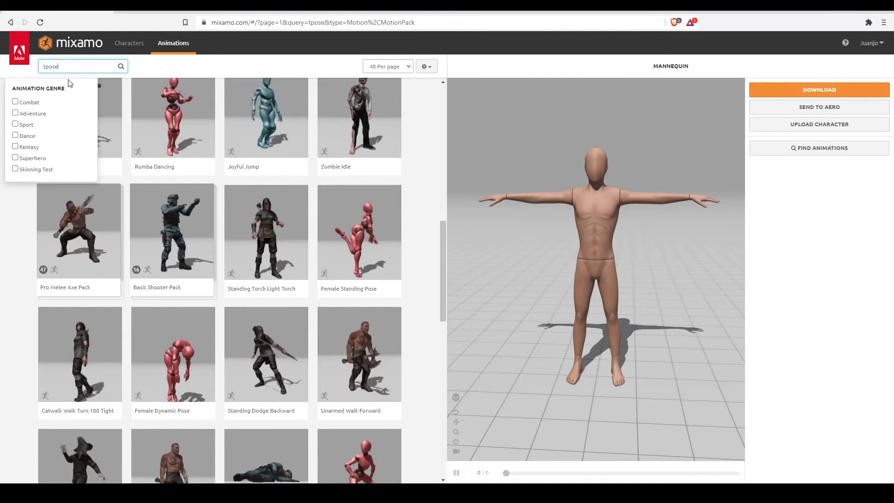
{"action": "key", "text": "Return"}
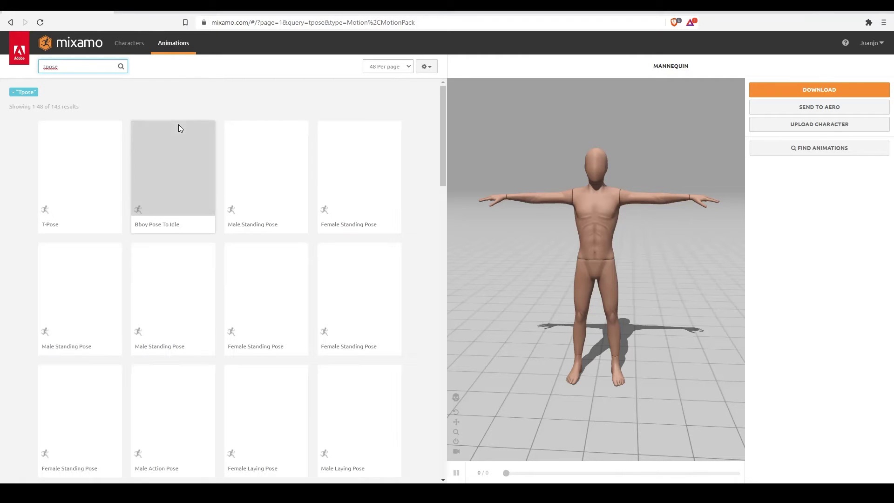
{"action": "left_click", "coordinate": [99, 179]}
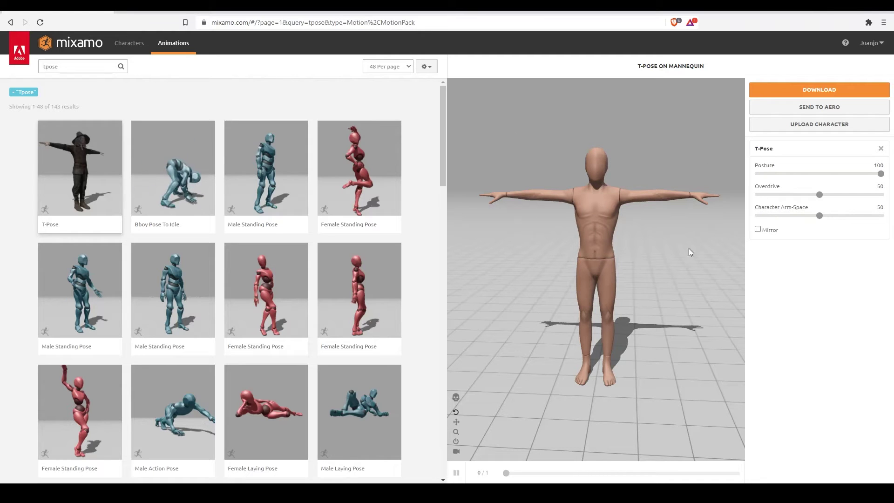
- Set the download options to FBX Binary, With Skin, 24 fps and no keyframe reduction
{"action": "left_click", "coordinate": [785, 93]}
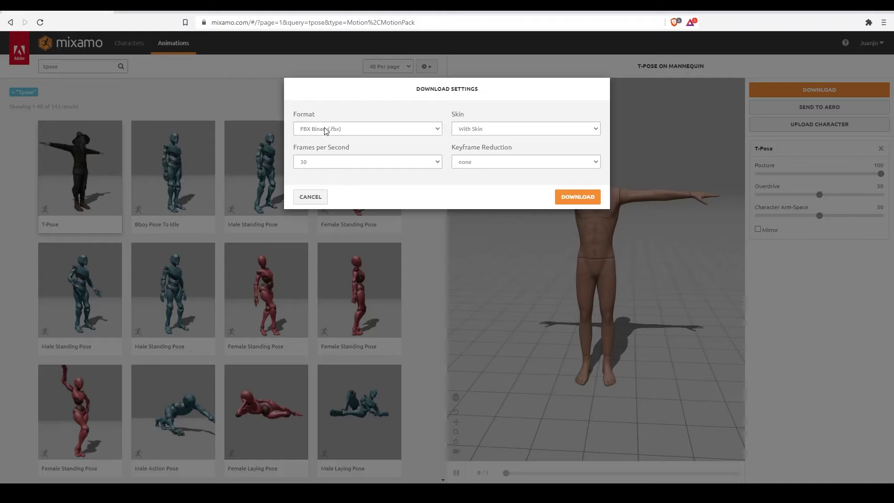
{"action": "left_click", "coordinate": [356, 132]}
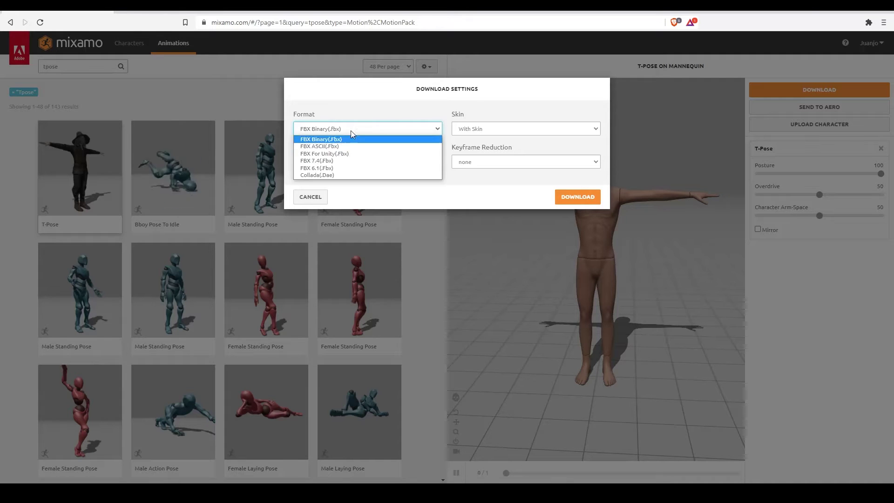
{"action": "left_click", "coordinate": [350, 140]}
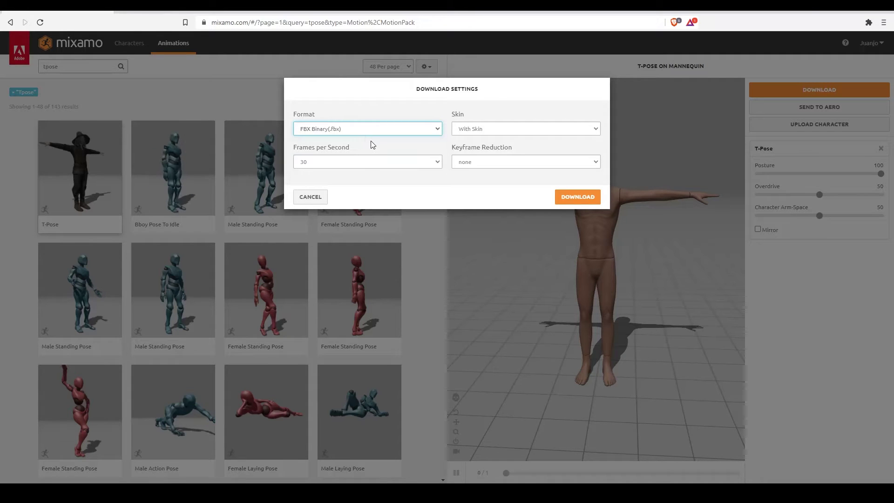
{"action": "left_click", "coordinate": [372, 144]}
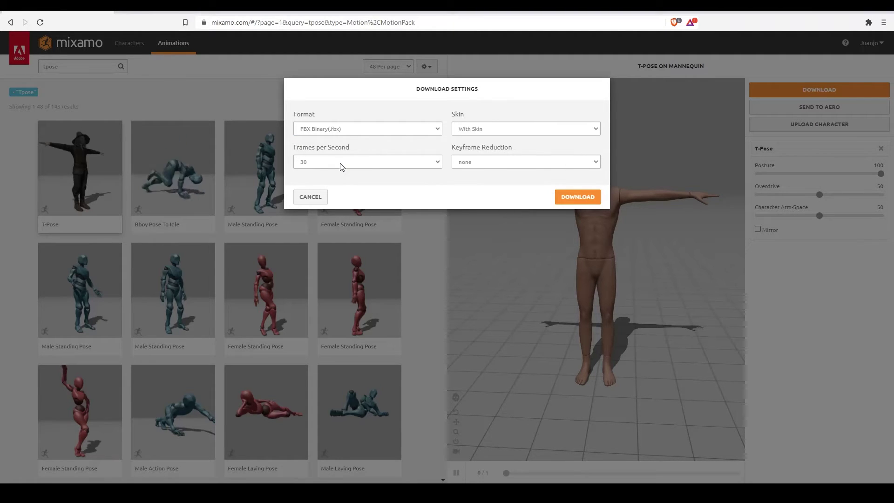
{"action": "left_click", "coordinate": [341, 164]}
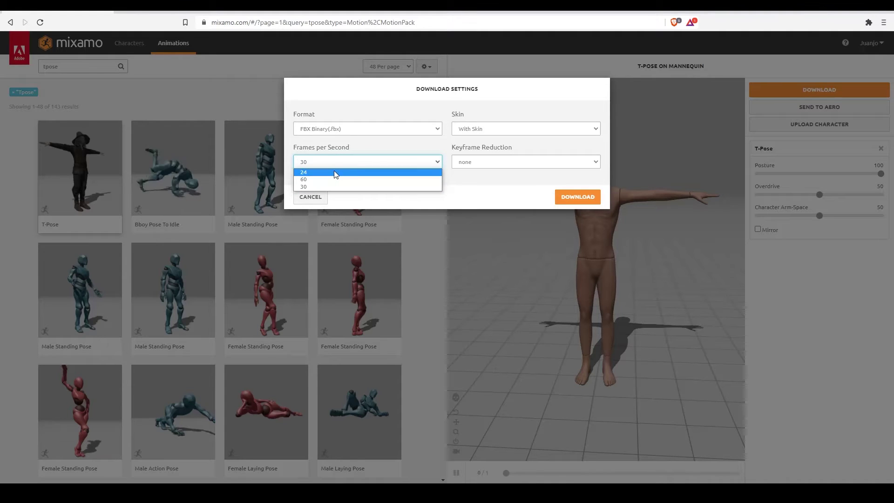
{"action": "left_click", "coordinate": [336, 173]}
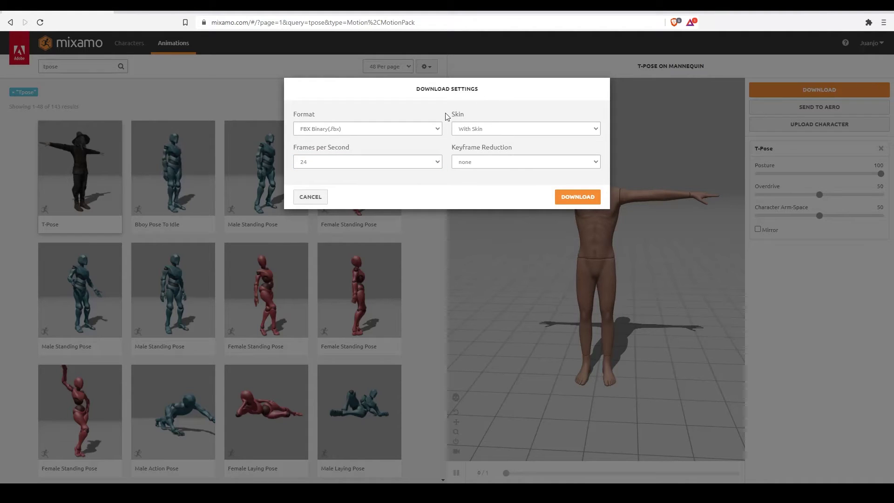
{"action": "left_click", "coordinate": [490, 130]}
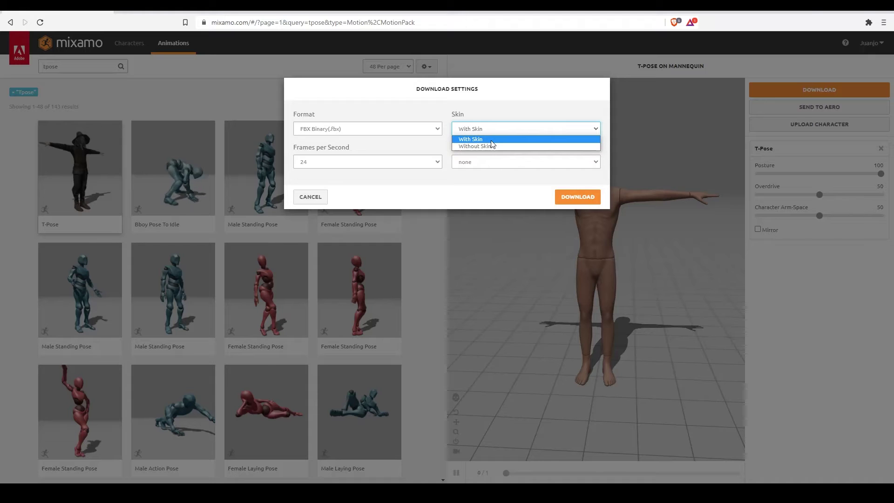
{"action": "left_click", "coordinate": [490, 139]}
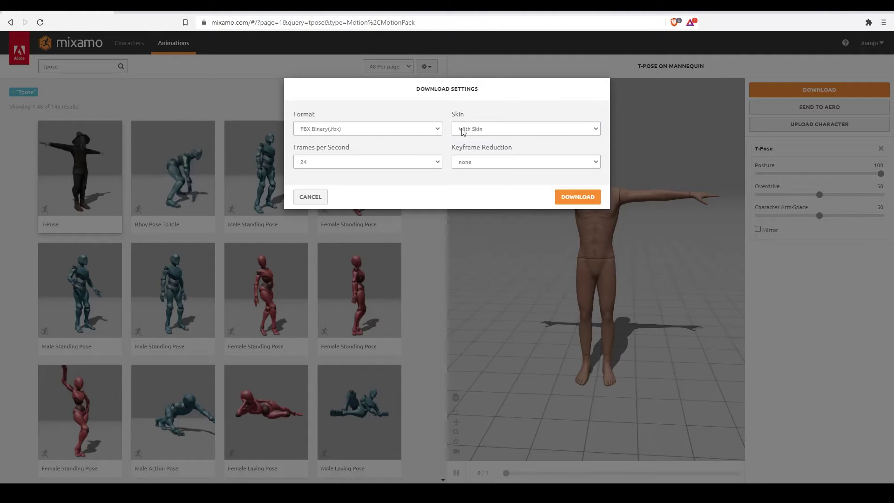
{"action": "left_click", "coordinate": [467, 166]}
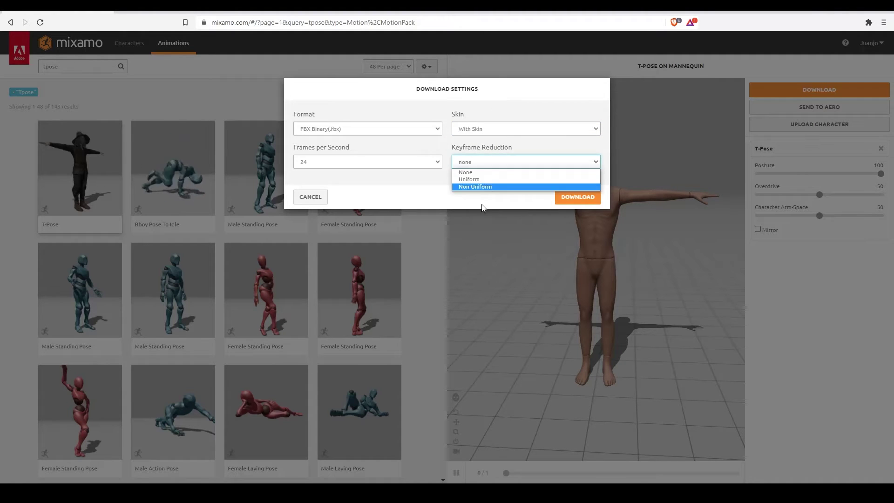
{"action": "left_click", "coordinate": [483, 175]}
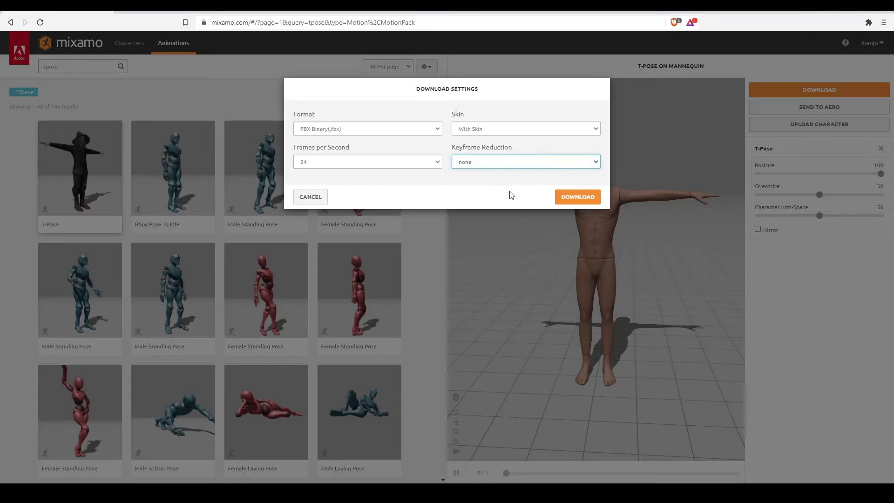
- Download the FBX and save it into the mannequin folder
{"action": "left_click", "coordinate": [572, 199]}
{"action": "type", "text": "mannequin"}
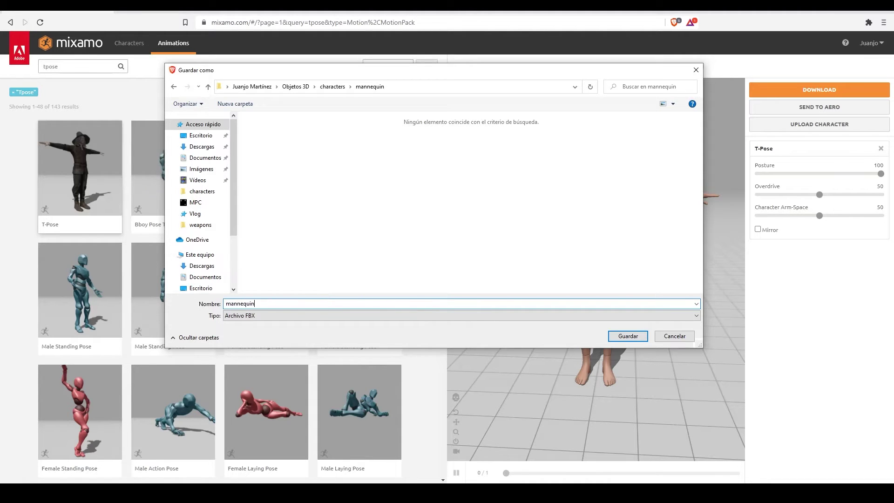
{"action": "key", "text": "Return"}
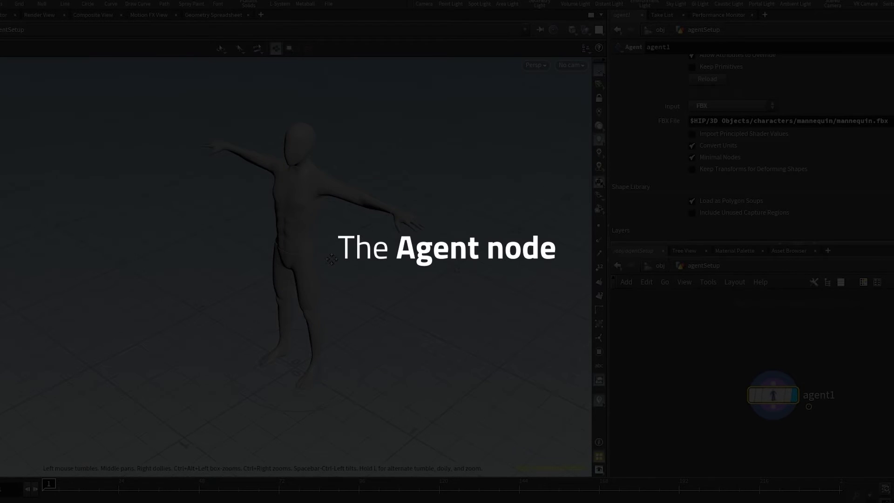
- Create a Geometry object node, geo1, in the obj network
{"action": "left_click_drag", "start_coordinate": [331, 259], "coordinate": [317, 209]}
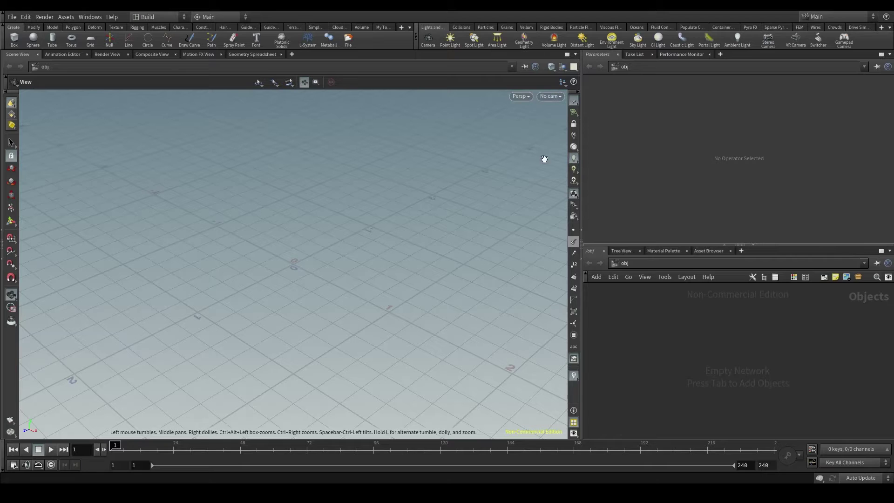
{"action": "left_click", "coordinate": [645, 264]}
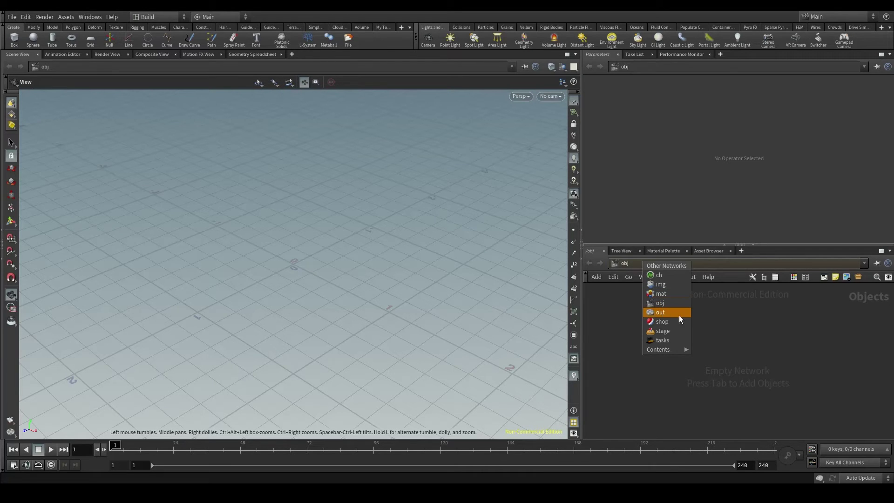
{"action": "key", "text": "Escape"}
{"action": "key", "text": "Tab"}
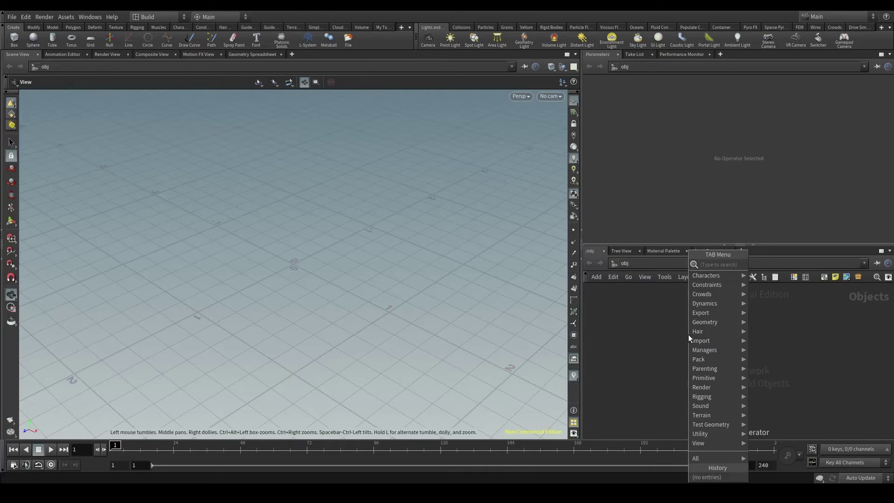
{"action": "type", "text": "geome"}
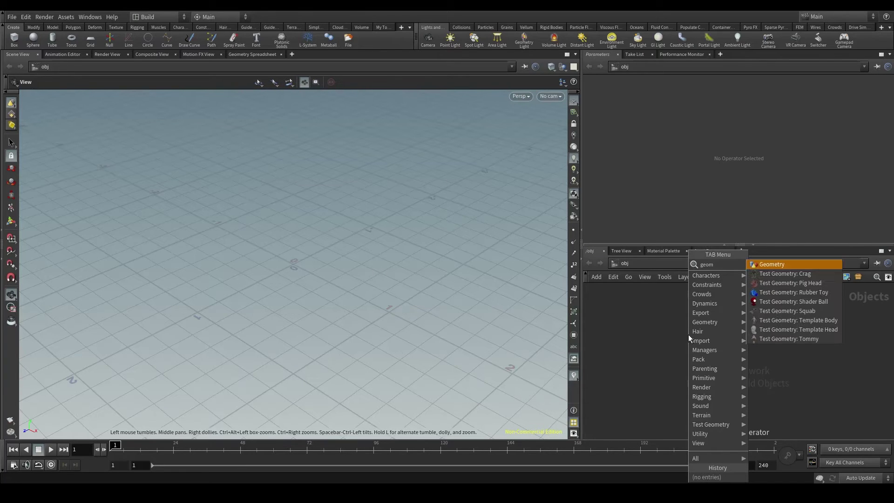
{"action": "left_click", "coordinate": [755, 267]}
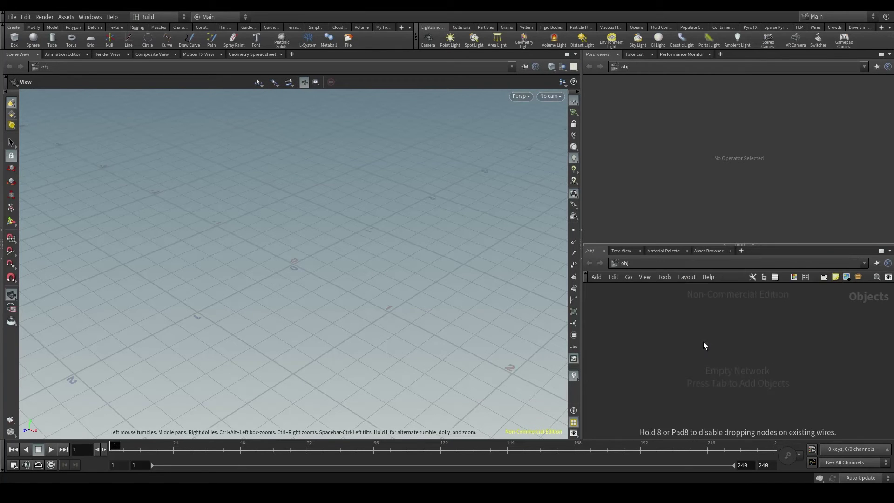
{"action": "left_click", "coordinate": [704, 342]}
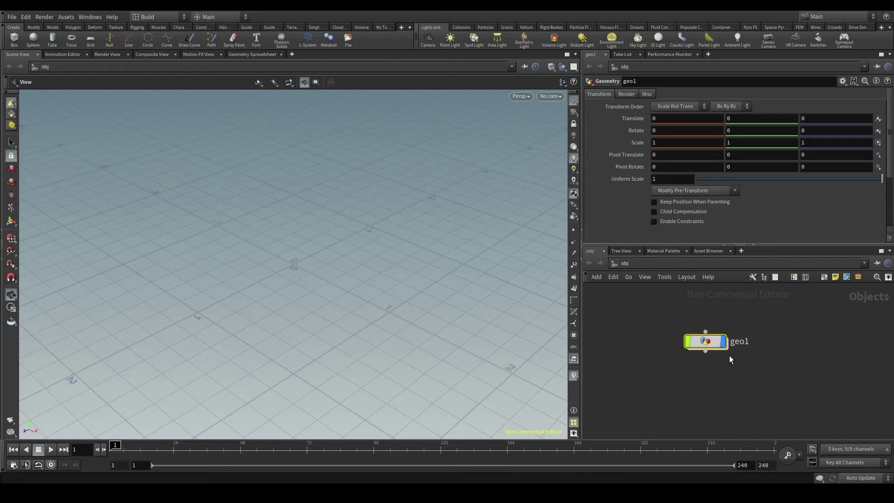
- Rename geo1 to agentSetup
{"action": "mouse_move", "coordinate": [721, 347]}
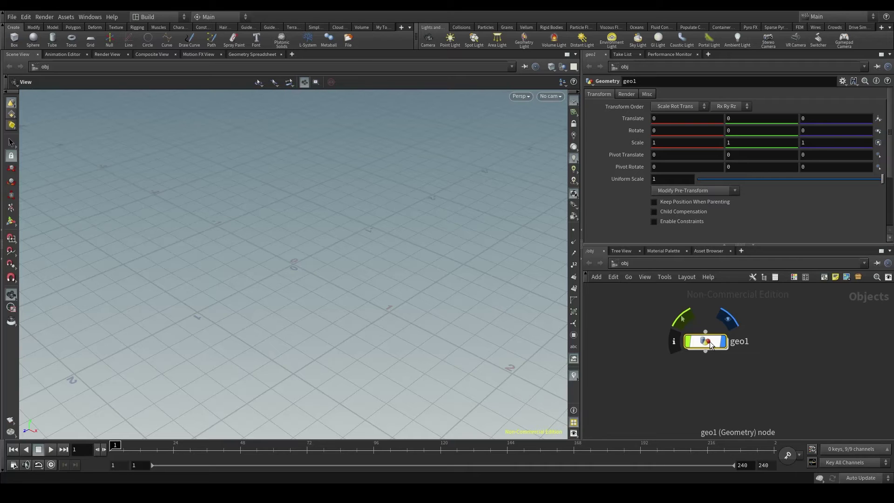
{"action": "double_click", "coordinate": [742, 342]}
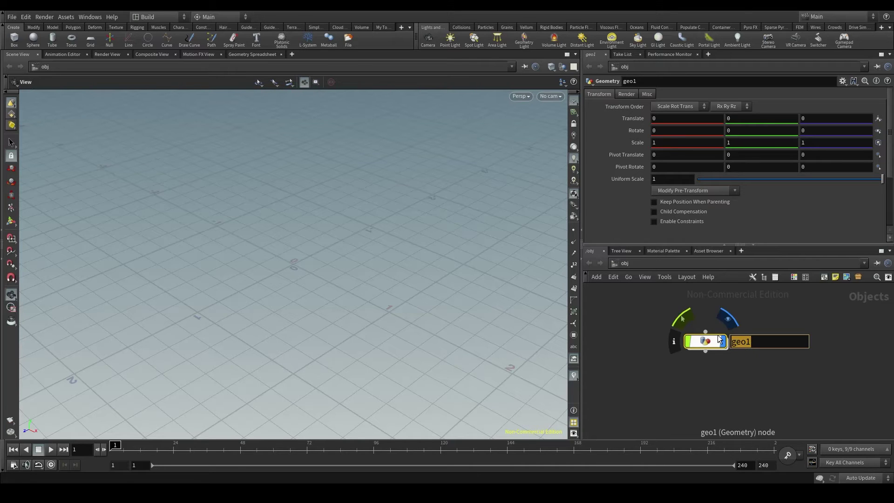
{"action": "type", "text": "agentSetup"}
{"action": "key", "text": "Return"}
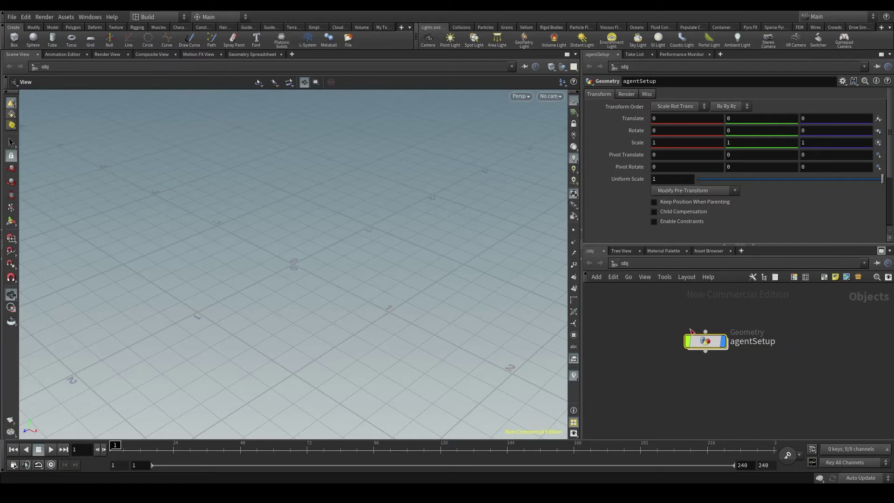
- Inside agentSetup, create an Agent SOP named agent1
{"action": "double_click", "coordinate": [702, 338]}
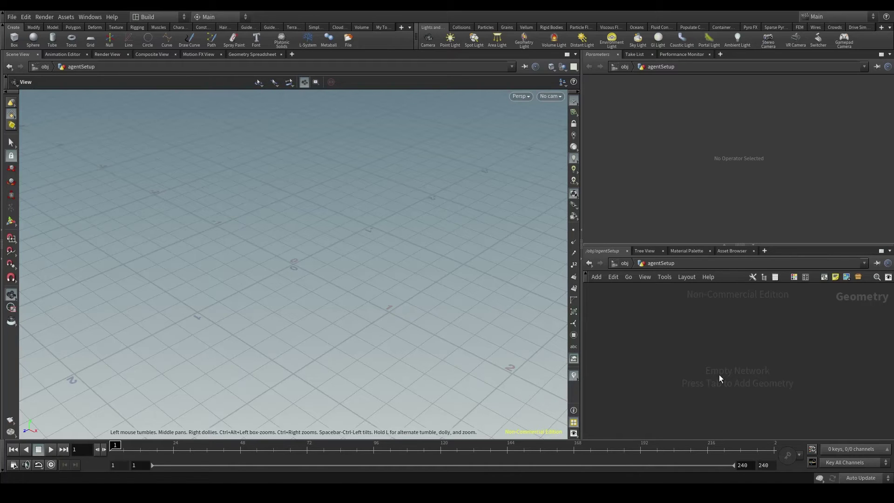
{"action": "key", "text": "Tab"}
{"action": "type", "text": "agent"}
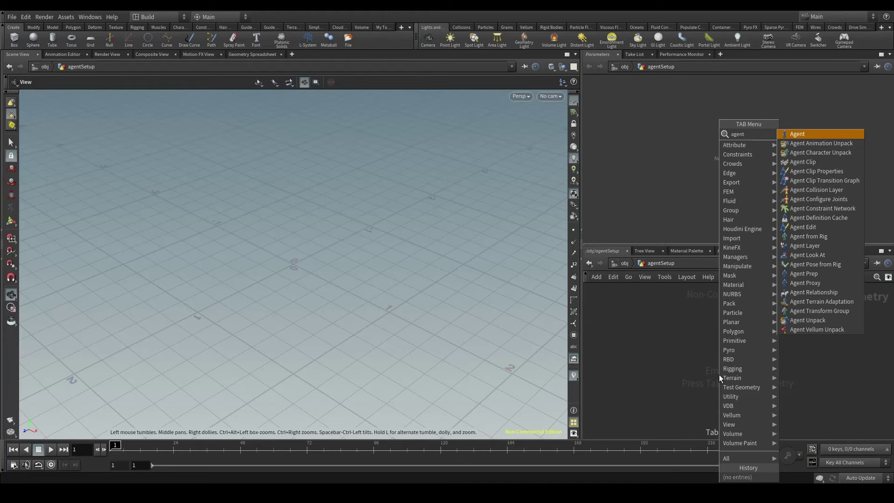
{"action": "key", "text": "Return"}
{"action": "left_click", "coordinate": [719, 374]}
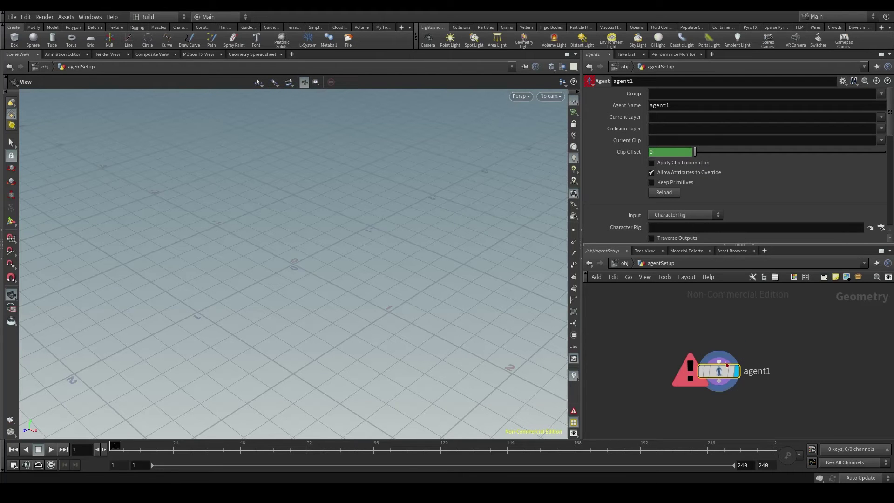
- Set agent1's Input source to FBX
{"action": "scroll", "coordinate": [706, 127], "scroll_direction": "down", "scroll_amount": 5}
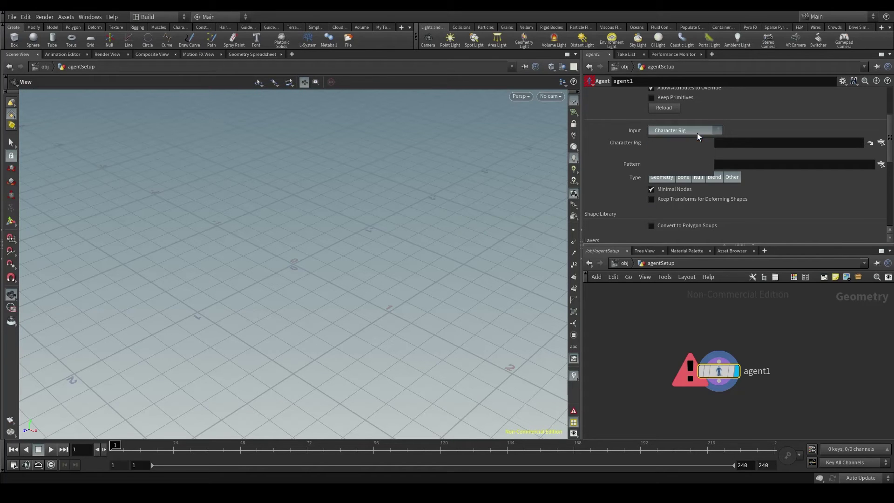
{"action": "left_click", "coordinate": [697, 133]}
{"action": "left_click", "coordinate": [692, 159]}
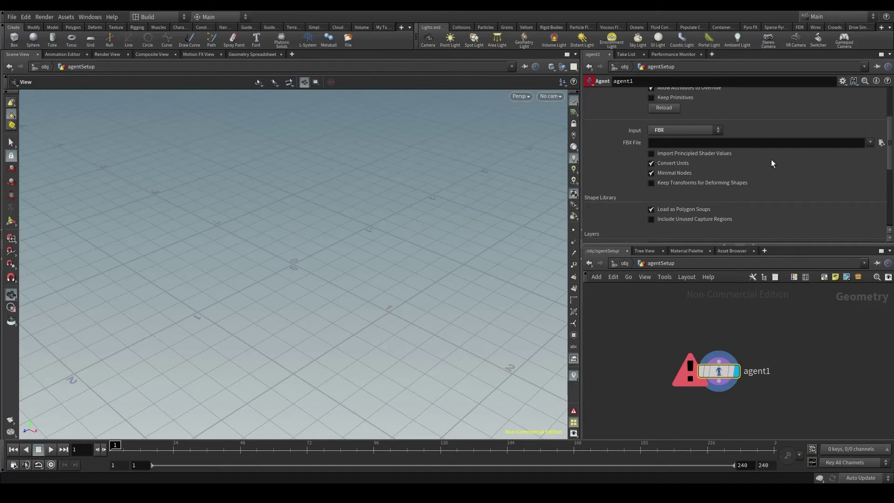
- Load 3D Objects/characters/mannequin/mannequin.fbx into the agent and frame the mannequin
{"action": "left_click", "coordinate": [881, 143]}
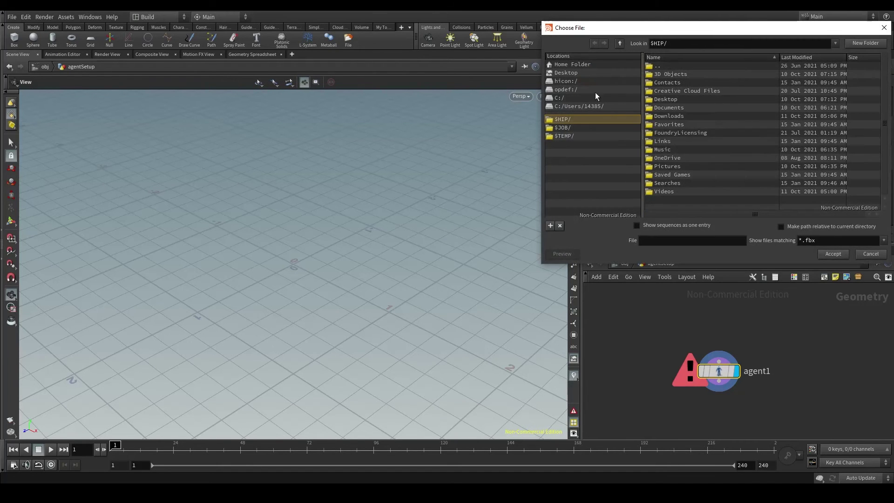
{"action": "double_click", "coordinate": [689, 74]}
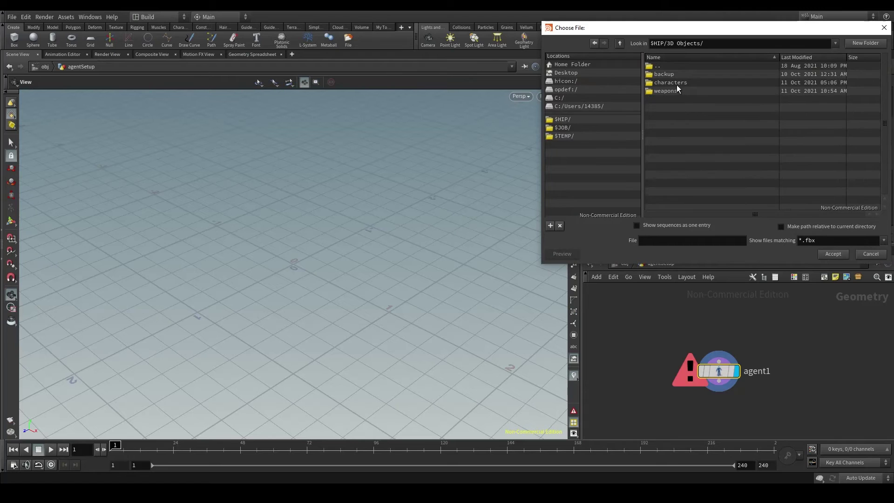
{"action": "double_click", "coordinate": [679, 82]}
{"action": "double_click", "coordinate": [677, 76]}
{"action": "double_click", "coordinate": [675, 74]}
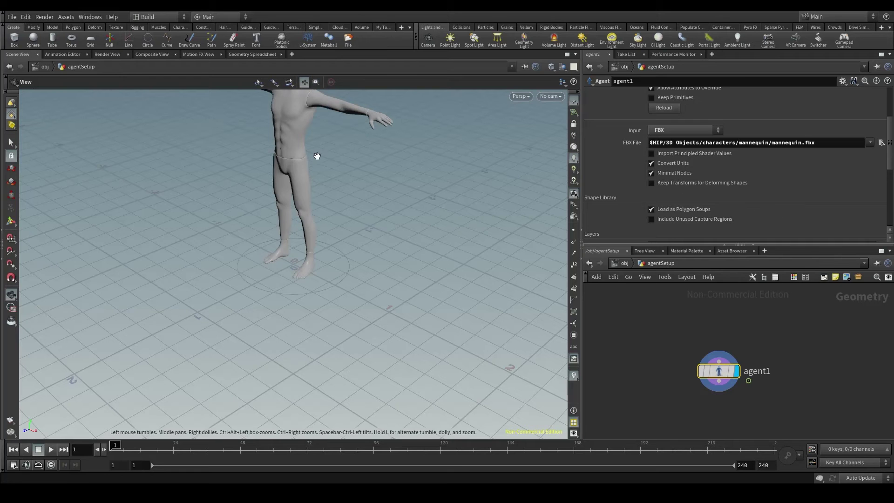
{"action": "key", "text": "h"}
{"action": "left_click_drag", "start_coordinate": [339, 245], "coordinate": [335, 216]}
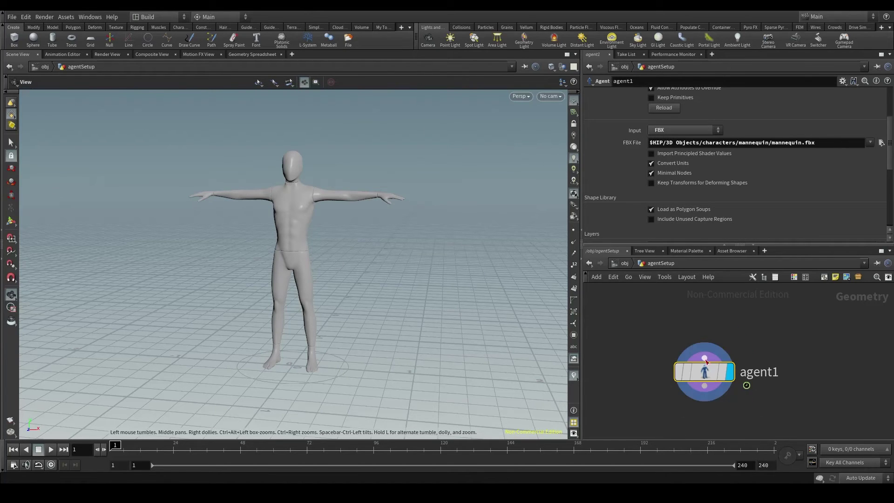
- Change the Agent Name parameter from agent1 to mannequin
{"action": "scroll", "coordinate": [761, 175], "scroll_direction": "up", "scroll_amount": 3}
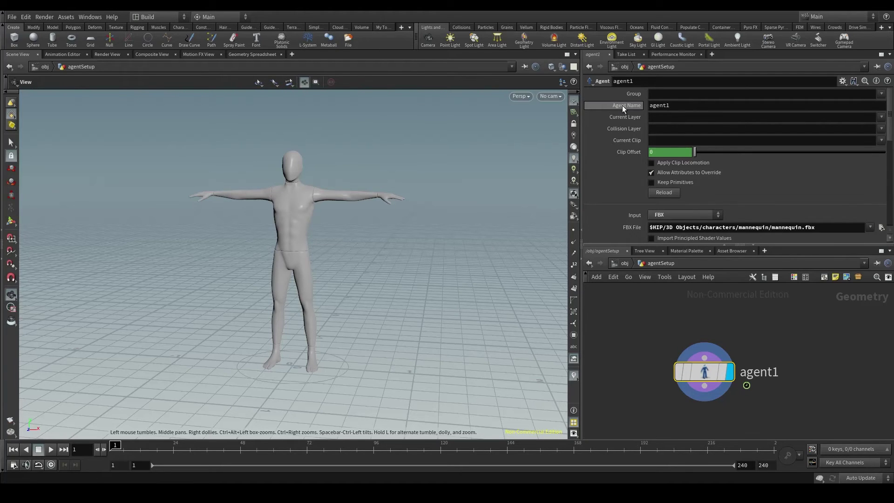
{"action": "double_click", "coordinate": [665, 106]}
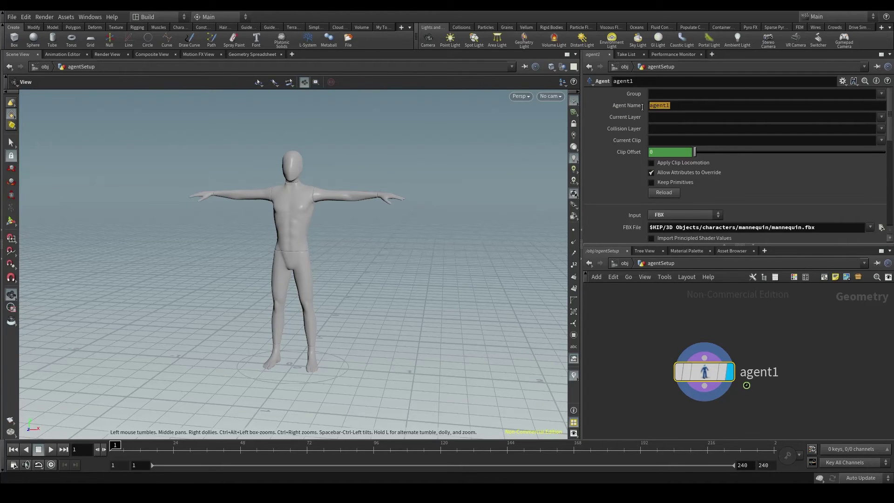
{"action": "left_click", "coordinate": [686, 107]}
{"action": "double_click", "coordinate": [670, 107]}
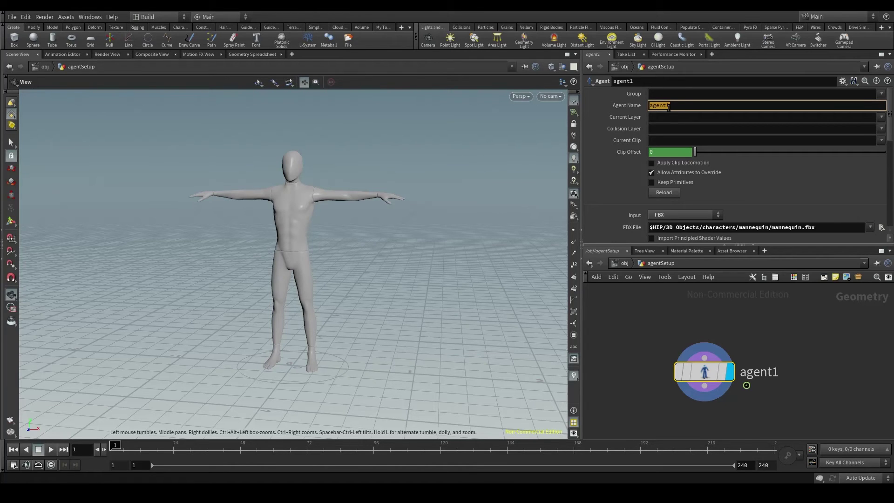
{"action": "type", "text": "mannequin"}
{"action": "key", "text": "Return"}
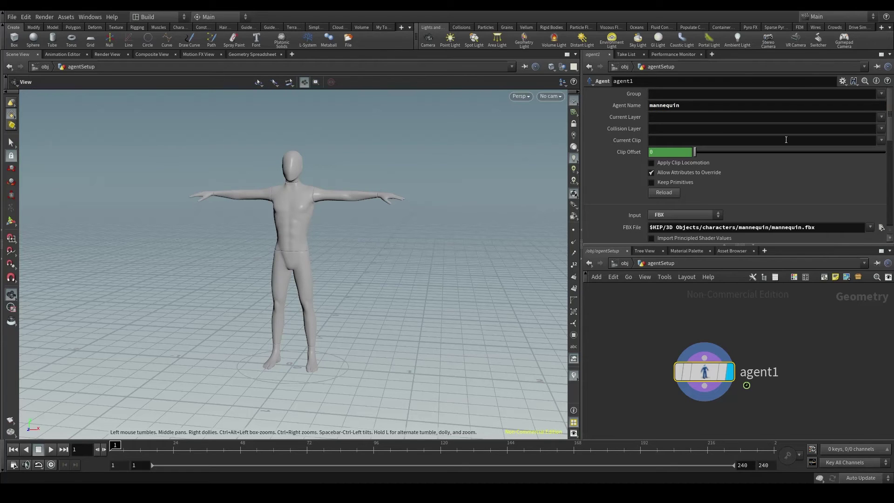
- Rename the agent1 node to mannequin and recommit the Agent Name value
{"action": "left_click", "coordinate": [816, 369]}
{"action": "key", "text": "h"}
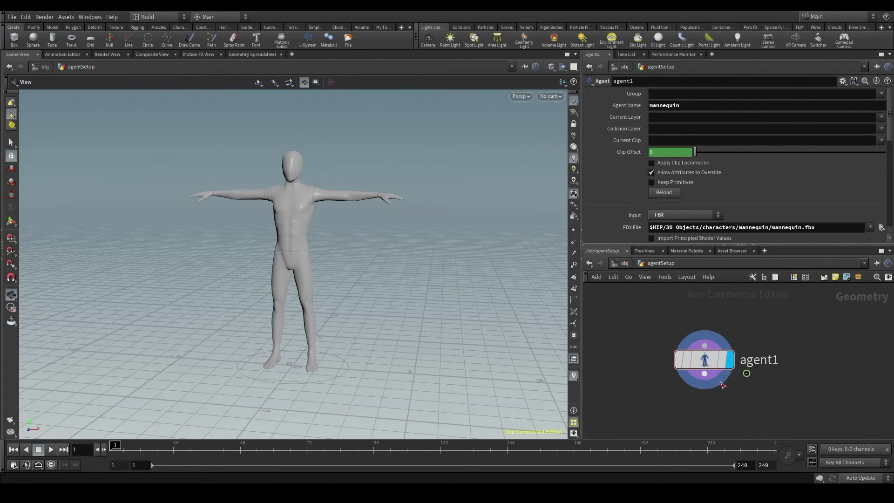
{"action": "double_click", "coordinate": [766, 361]}
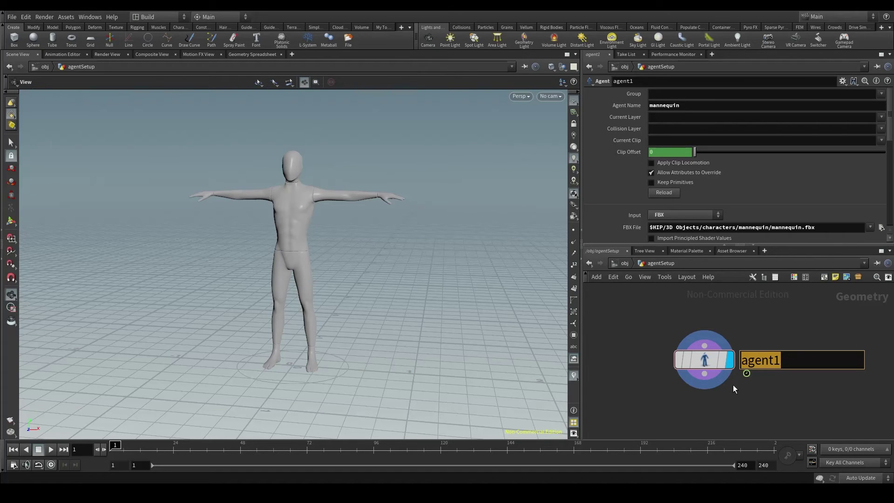
{"action": "type", "text": "mannequin"}
{"action": "key", "text": "Return"}
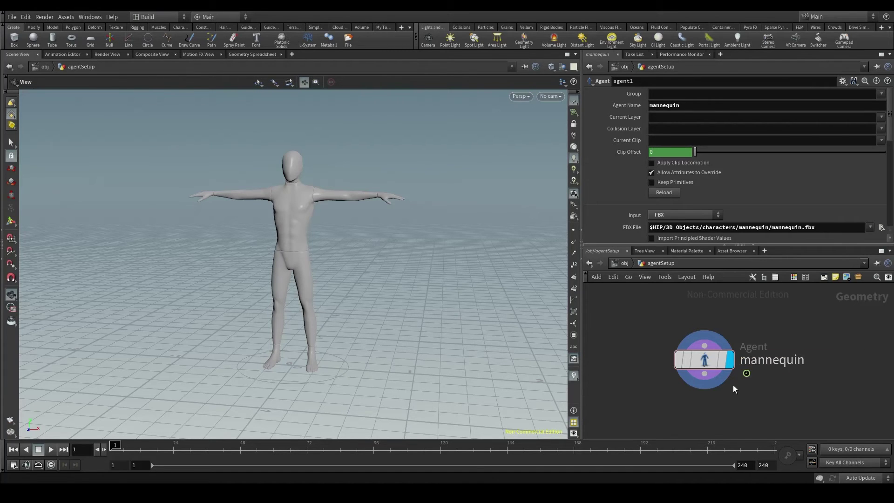
{"action": "double_click", "coordinate": [761, 362]}
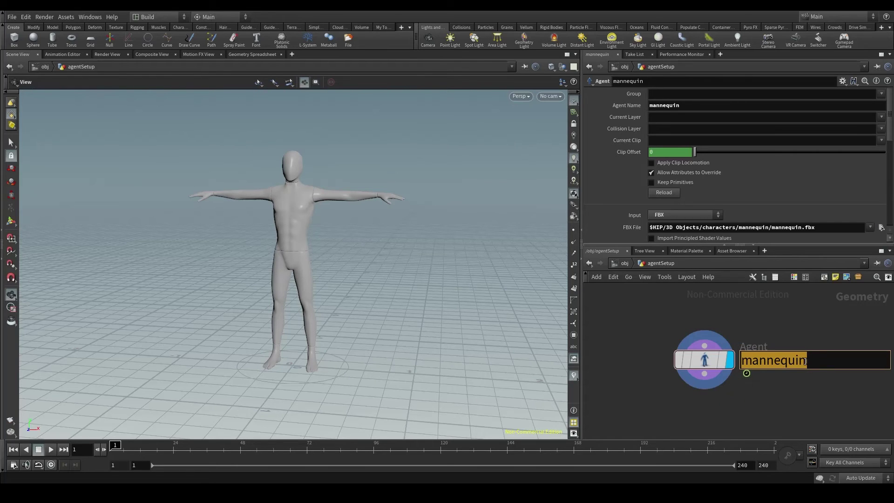
{"action": "left_click", "coordinate": [795, 404]}
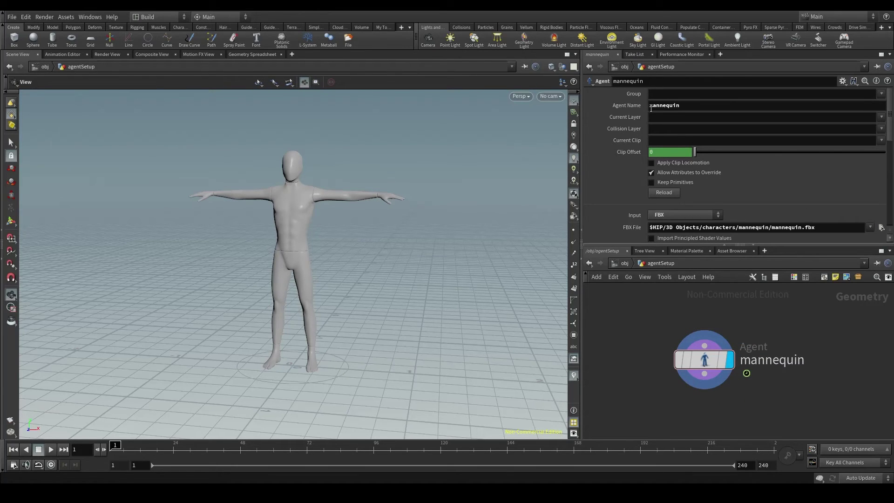
{"action": "left_click_drag", "start_coordinate": [651, 108], "coordinate": [692, 105]}
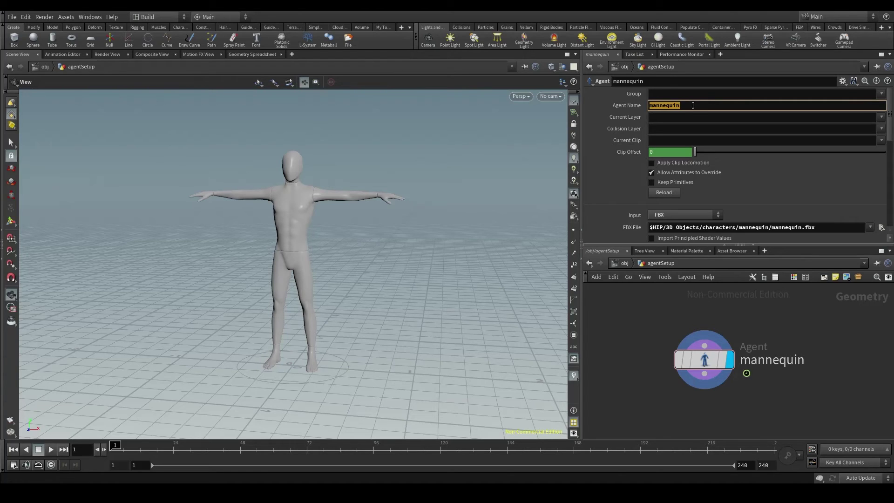
{"action": "left_click", "coordinate": [693, 106]}
{"action": "key", "text": "Return"}
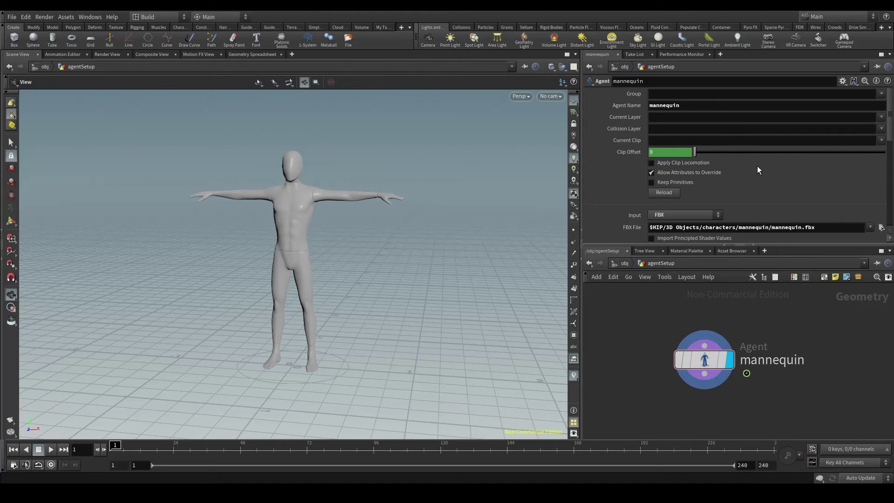
- Replace the Agent Name value with the expression $OS
{"action": "left_click_drag", "start_coordinate": [680, 106], "coordinate": [650, 105]}
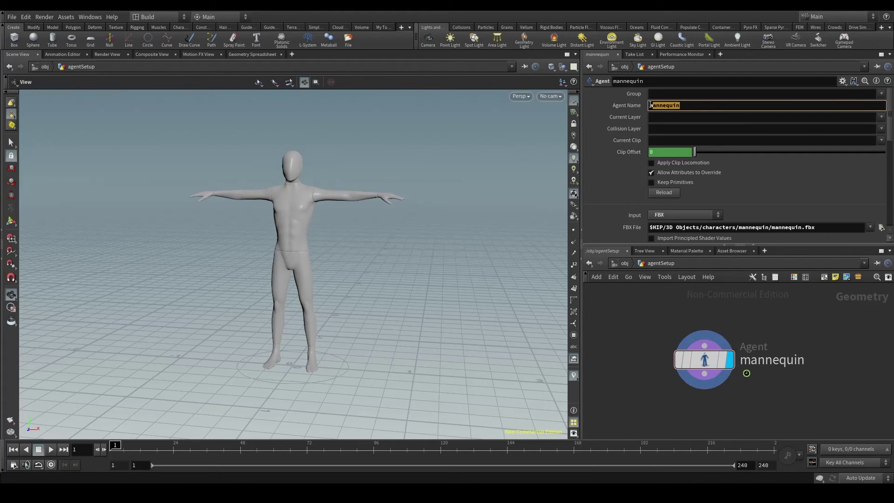
{"action": "type", "text": "$"}
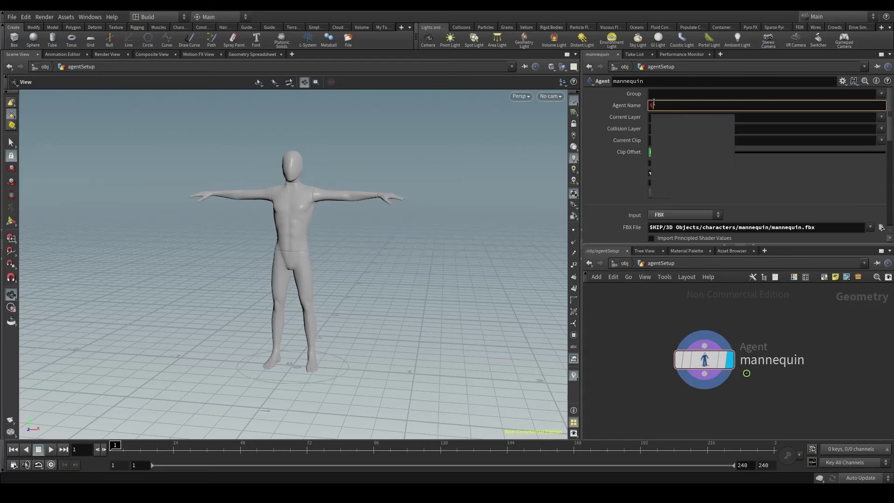
{"action": "type", "text": "OS"}
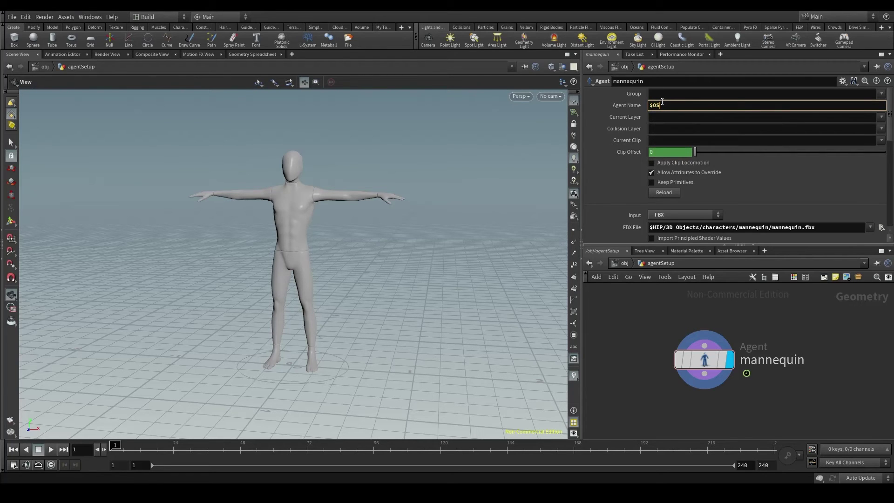
{"action": "key", "text": "Return"}
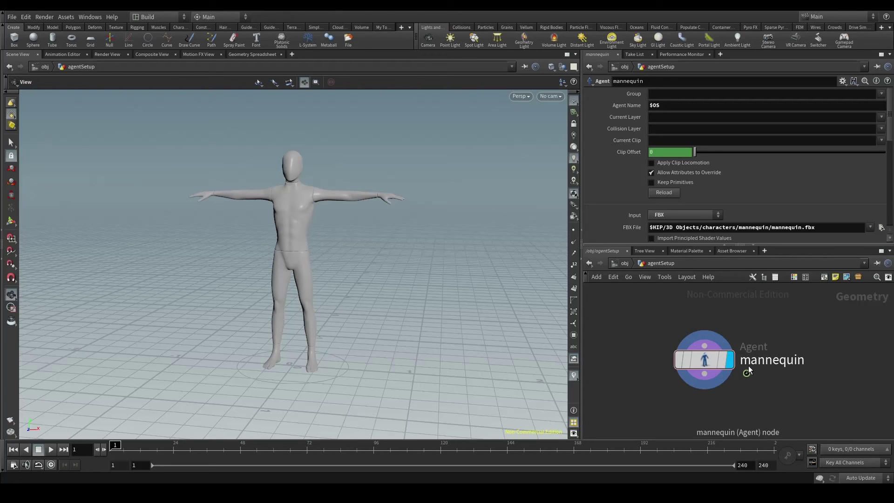
{"action": "left_click", "coordinate": [605, 105]}
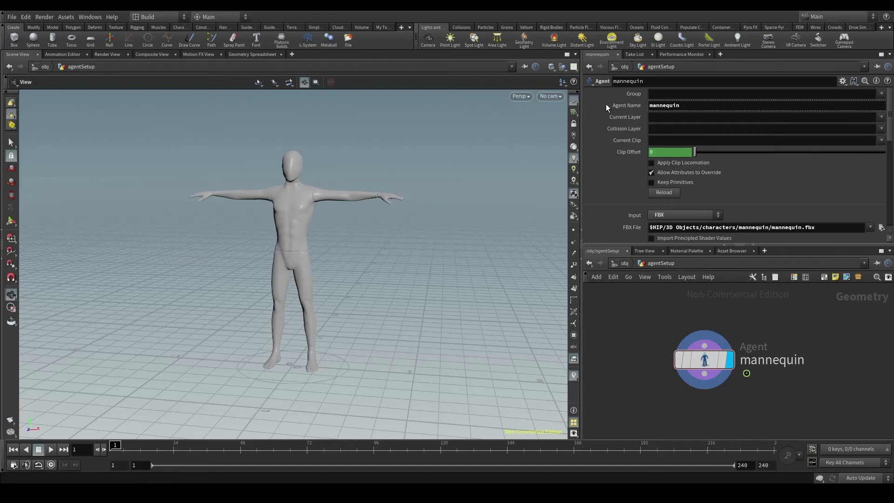
{"action": "mouse_move", "coordinate": [610, 106]}
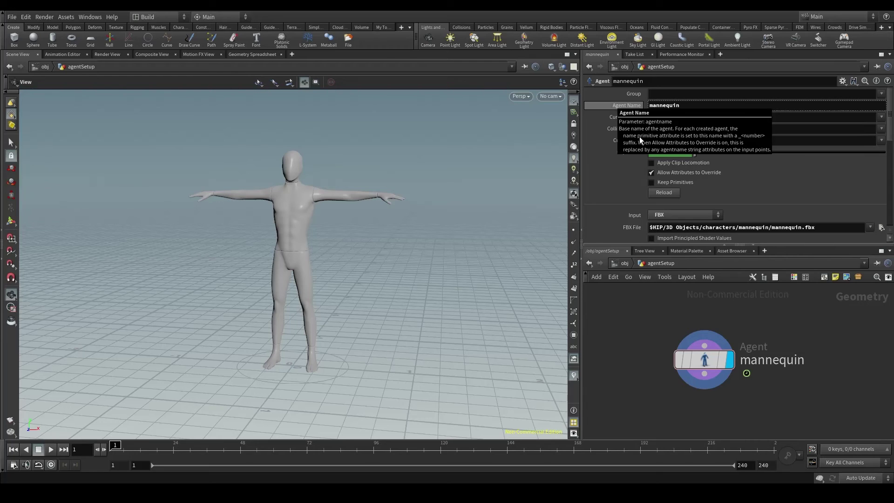
{"action": "double_click", "coordinate": [790, 362]}
{"action": "double_click", "coordinate": [812, 365]}
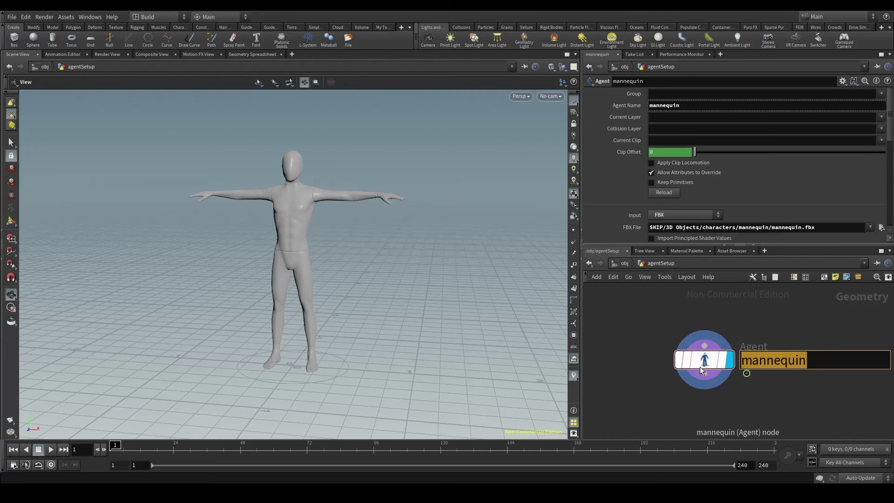
{"action": "type", "text": "man"}
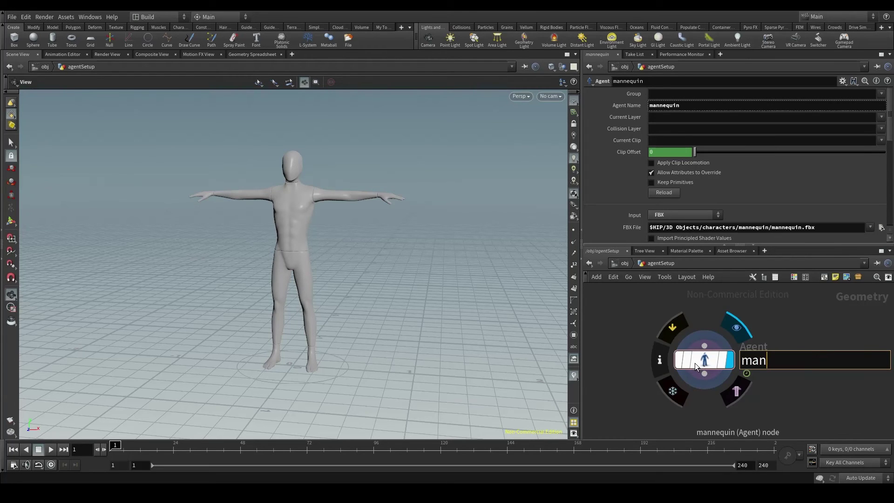
{"action": "key", "text": "Return"}
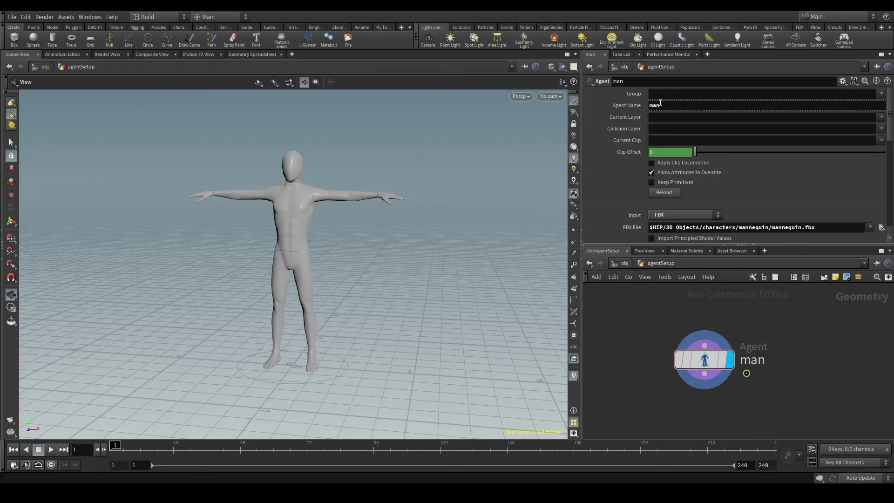
{"action": "double_click", "coordinate": [763, 360]}
{"action": "type", "text": "nequin"}
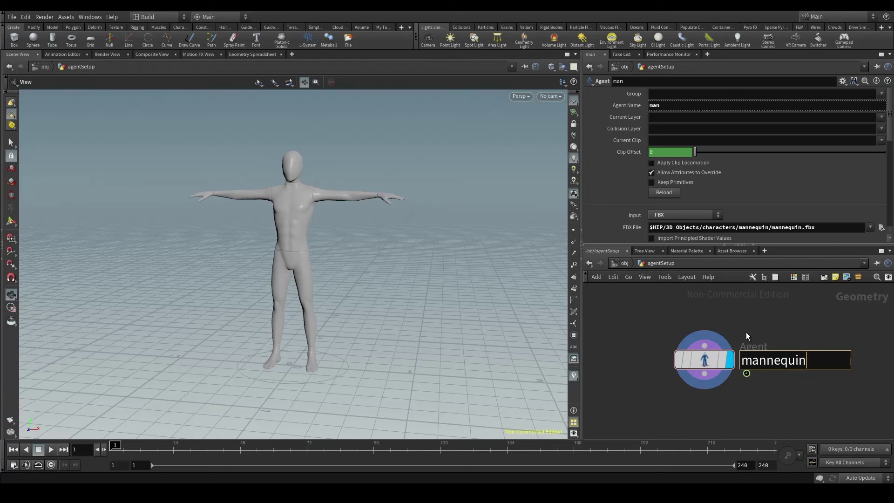
{"action": "key", "text": "Return"}
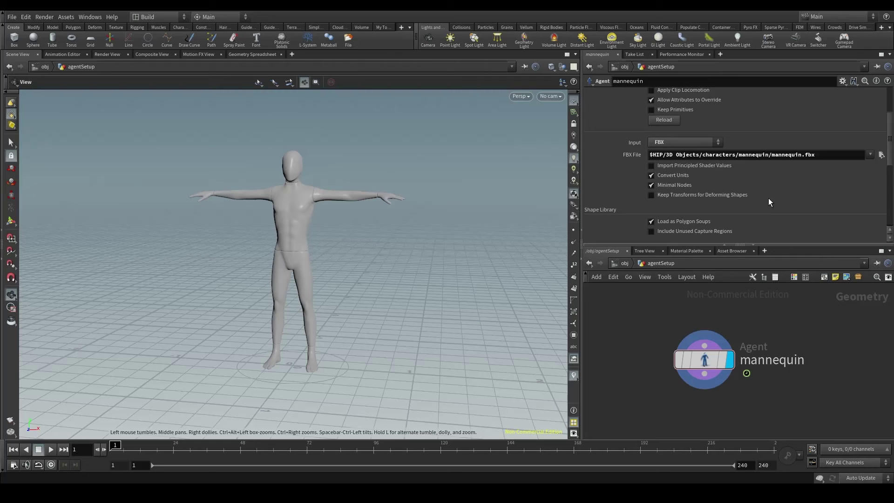
- Choose Take_001 as the Current Clip, then compare it against mixamo.com
{"action": "scroll", "coordinate": [768, 198], "scroll_direction": "up", "scroll_amount": 3}
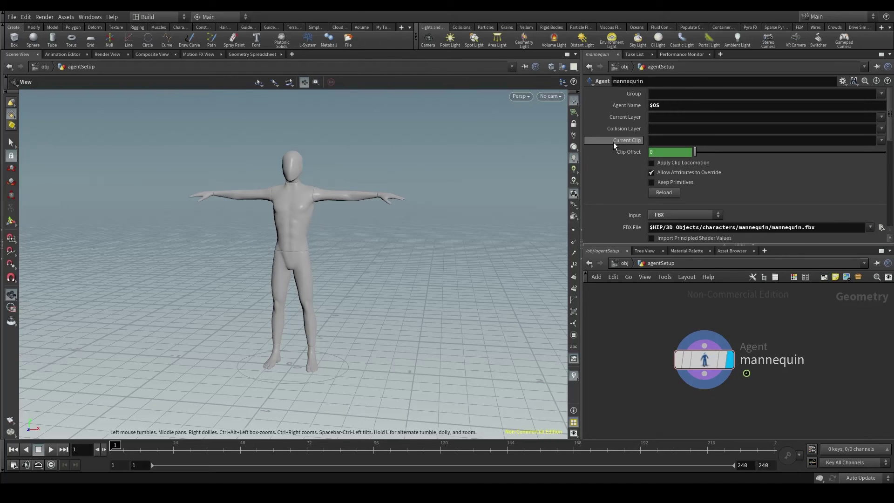
{"action": "left_click", "coordinate": [882, 140]}
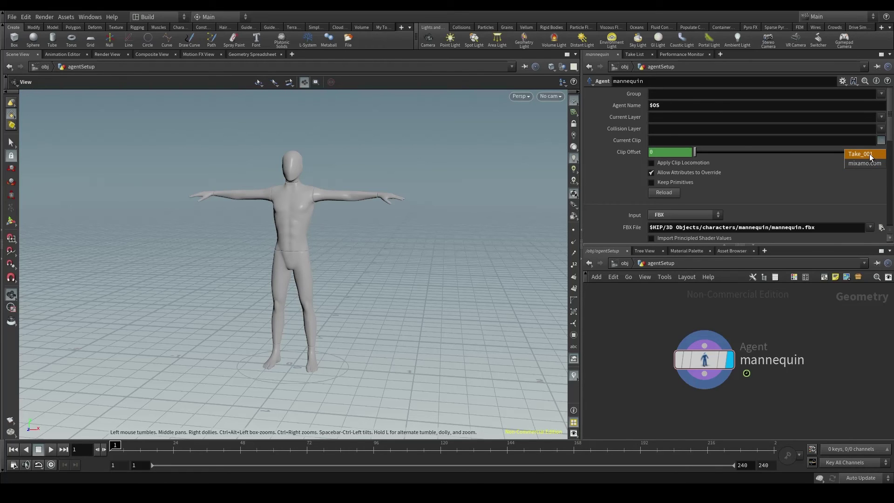
{"action": "left_click", "coordinate": [869, 154]}
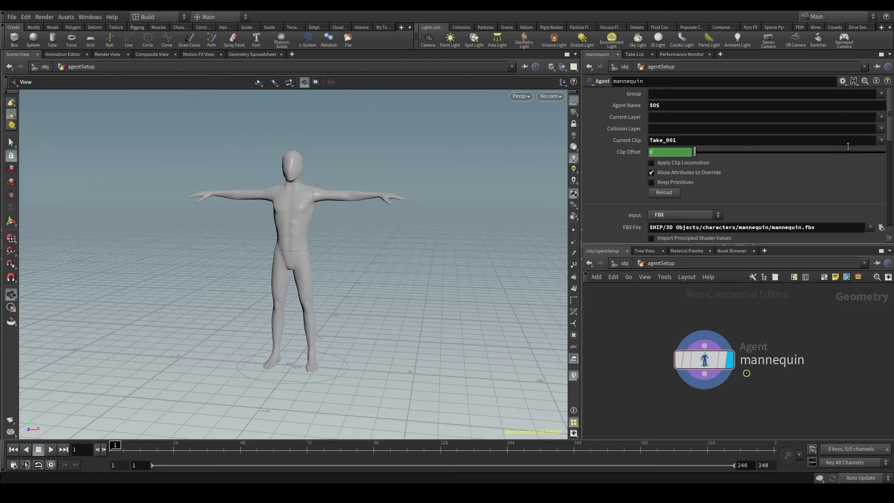
{"action": "left_click", "coordinate": [881, 140]}
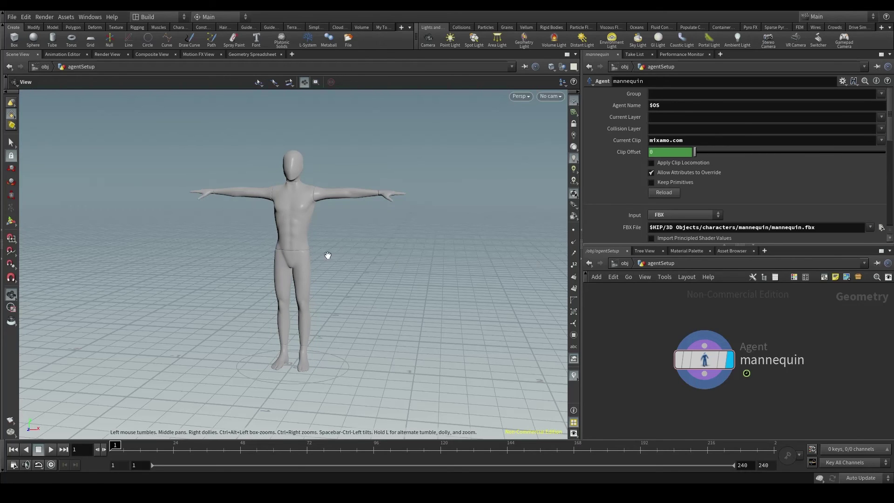
{"action": "left_click", "coordinate": [880, 140]}
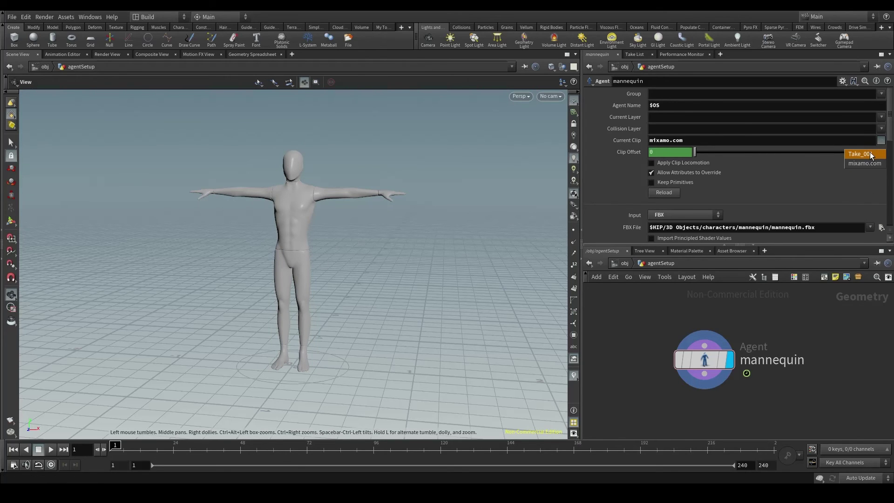
{"action": "left_click", "coordinate": [870, 154]}
{"action": "left_click", "coordinate": [881, 140]}
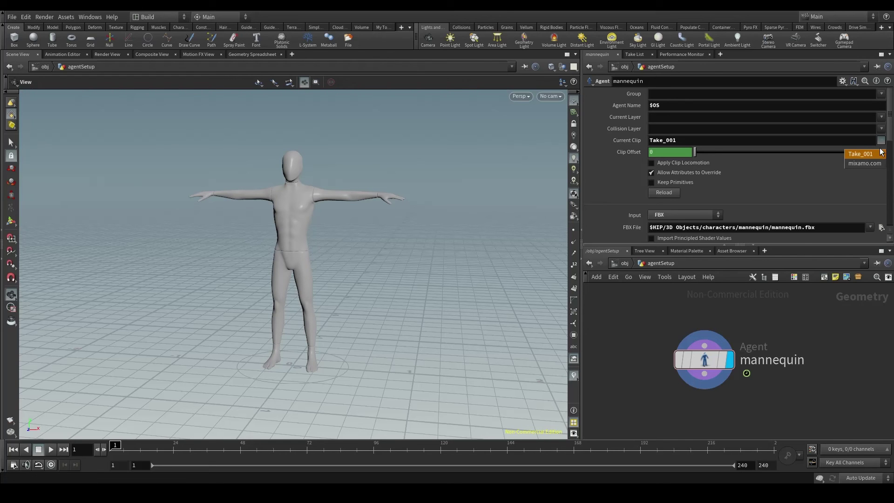
{"action": "left_click", "coordinate": [865, 163]}
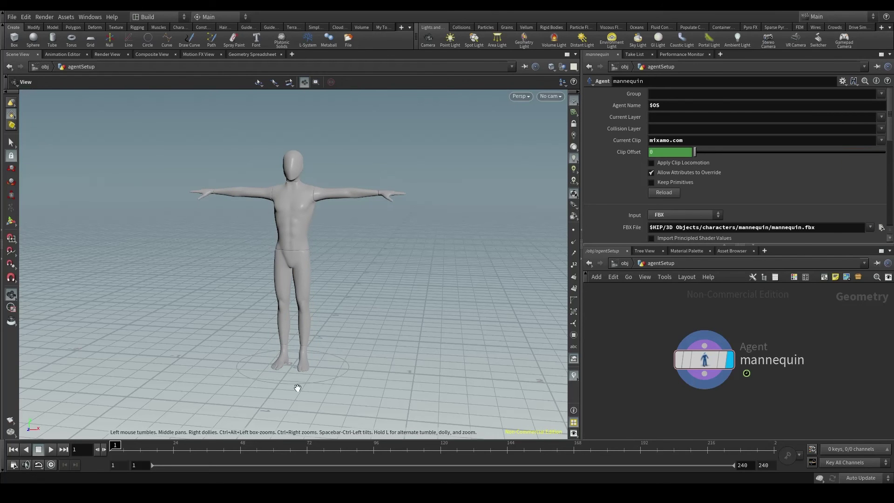
- Switch the Current Clip back to Take_001 and reopen the clip list
{"action": "scroll", "coordinate": [295, 383], "scroll_direction": "up", "scroll_amount": 5}
{"action": "scroll", "coordinate": [325, 348], "scroll_direction": "down", "scroll_amount": 5}
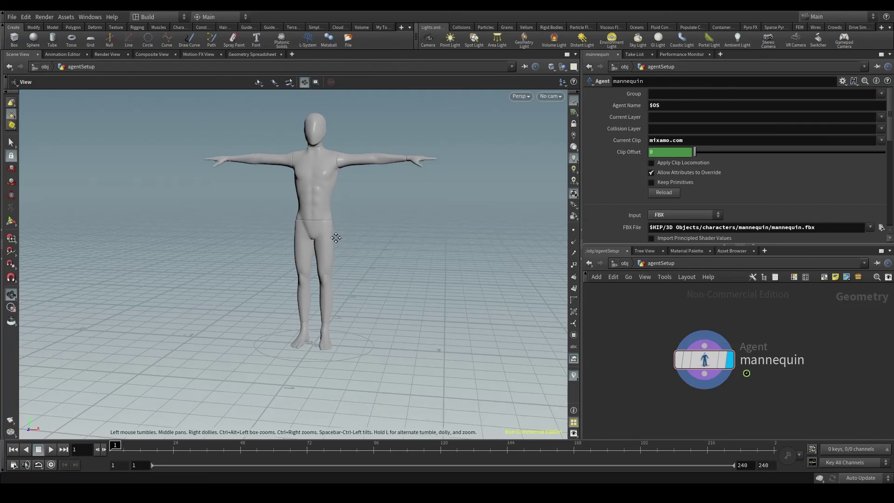
{"action": "left_click", "coordinate": [881, 140]}
{"action": "left_click", "coordinate": [867, 151]}
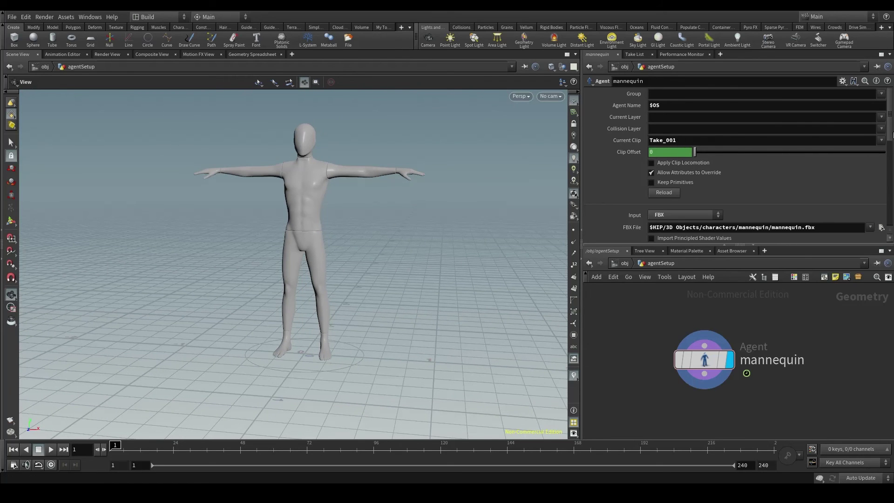
{"action": "left_click", "coordinate": [881, 140]}
{"action": "left_click", "coordinate": [841, 174]}
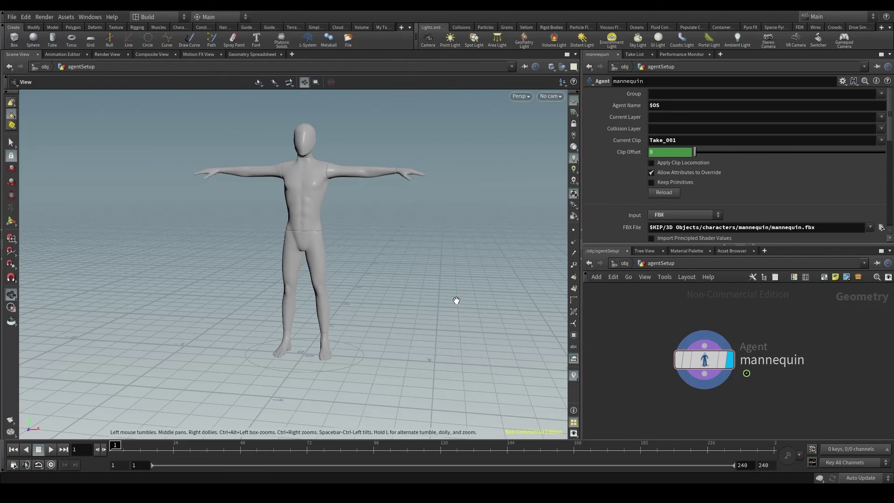
{"action": "left_click", "coordinate": [880, 141]}
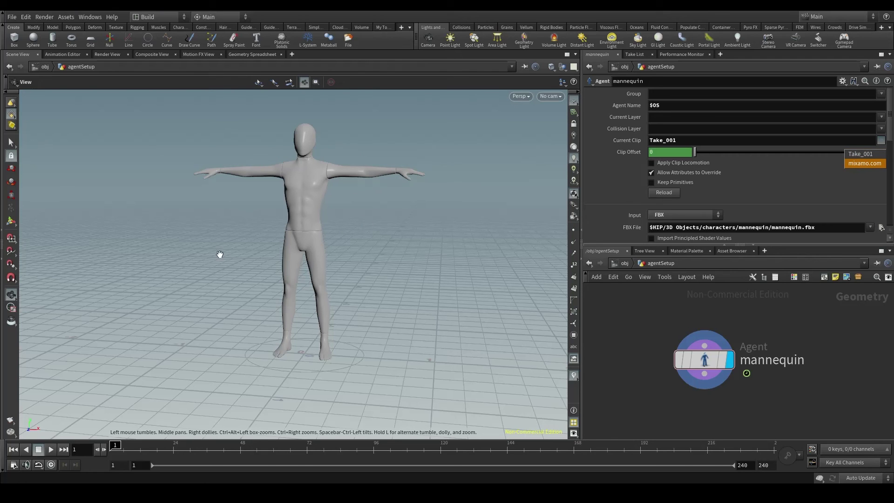
- Tumble around the mannequin while toggling Current Clip between mixamo.com and Take_001
{"action": "left_click", "coordinate": [313, 263]}
{"action": "left_click_drag", "start_coordinate": [313, 263], "coordinate": [301, 233]}
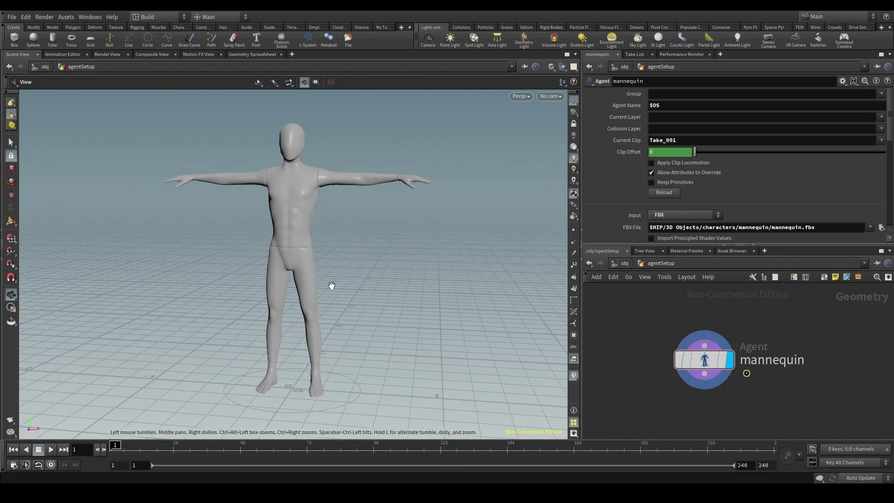
{"action": "left_click", "coordinate": [881, 140]}
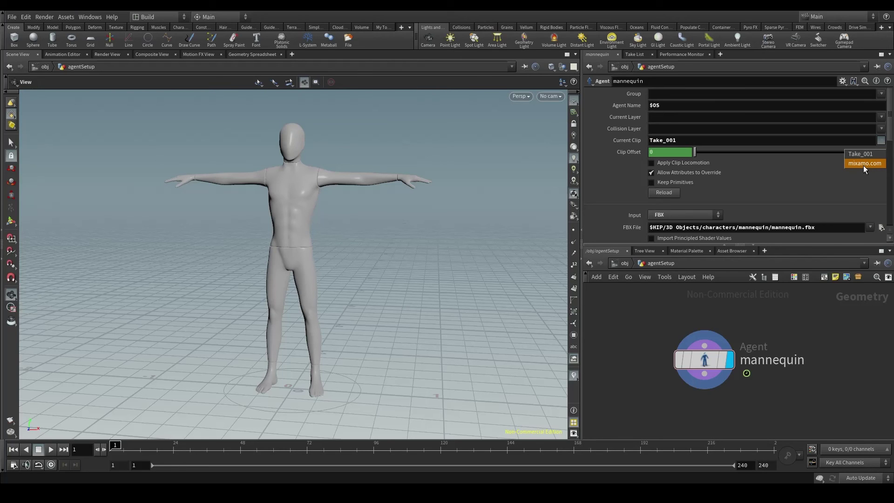
{"action": "left_click", "coordinate": [863, 166]}
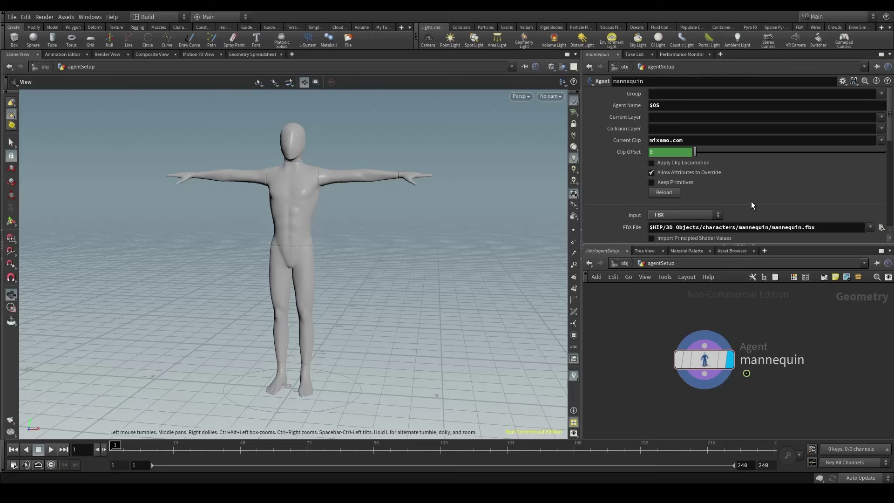
{"action": "left_click", "coordinate": [881, 141]}
{"action": "left_click", "coordinate": [866, 162]}
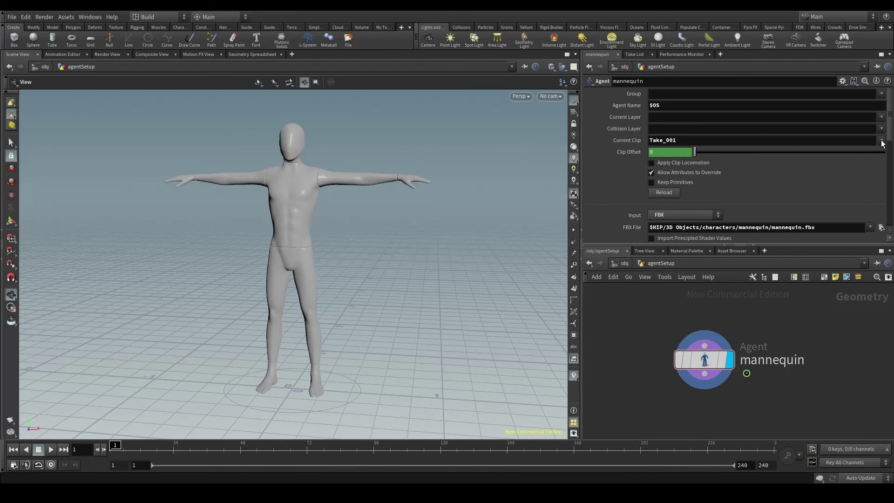
{"action": "left_click", "coordinate": [881, 141]}
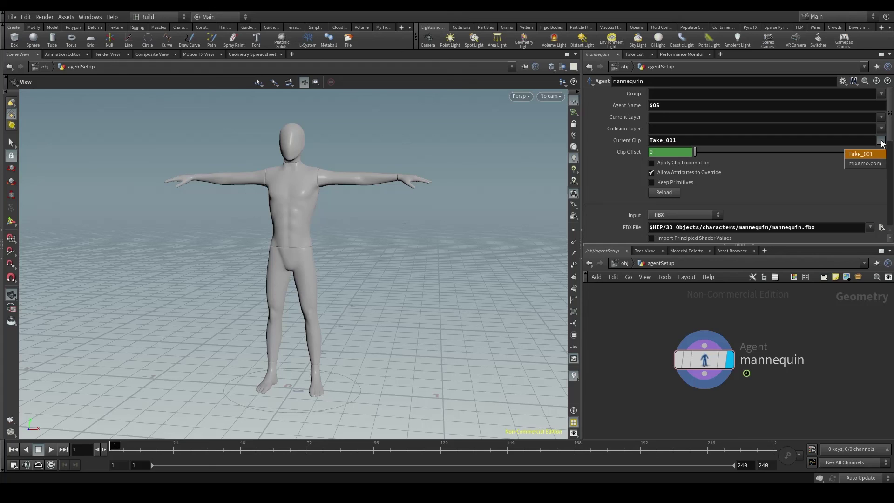
{"action": "left_click", "coordinate": [865, 164]}
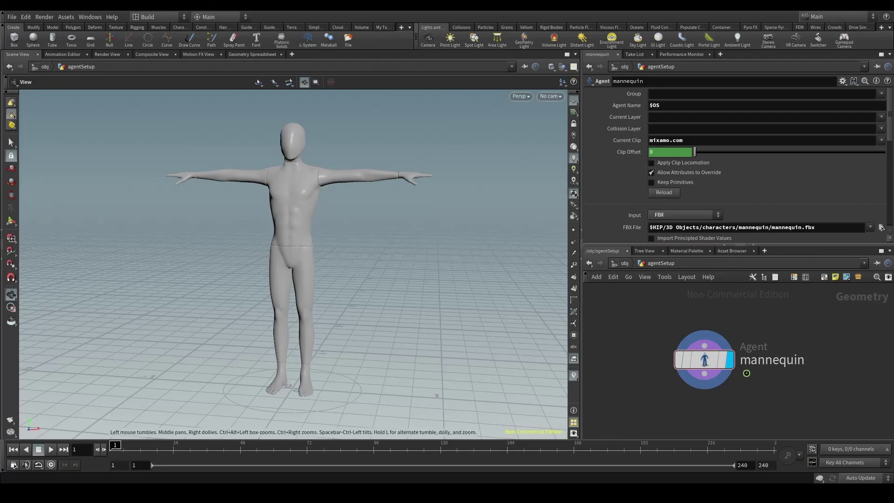
- After checking the Mixamo page, set Current Clip to mixamo.com and select its value
{"action": "key", "text": "alt+Tab"}
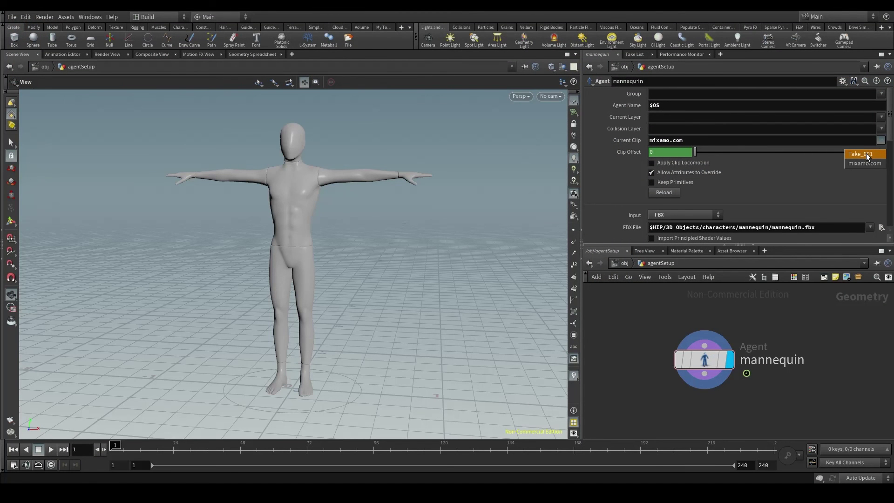
{"action": "left_click", "coordinate": [865, 154]}
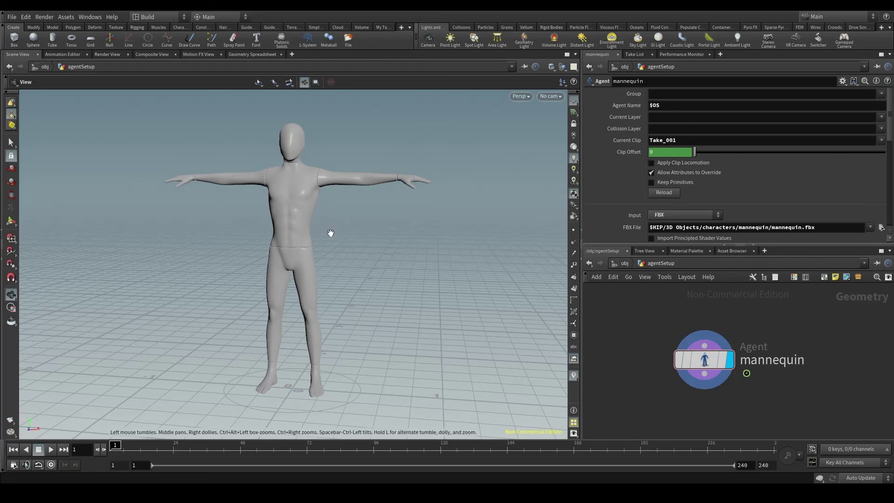
{"action": "left_click", "coordinate": [881, 141]}
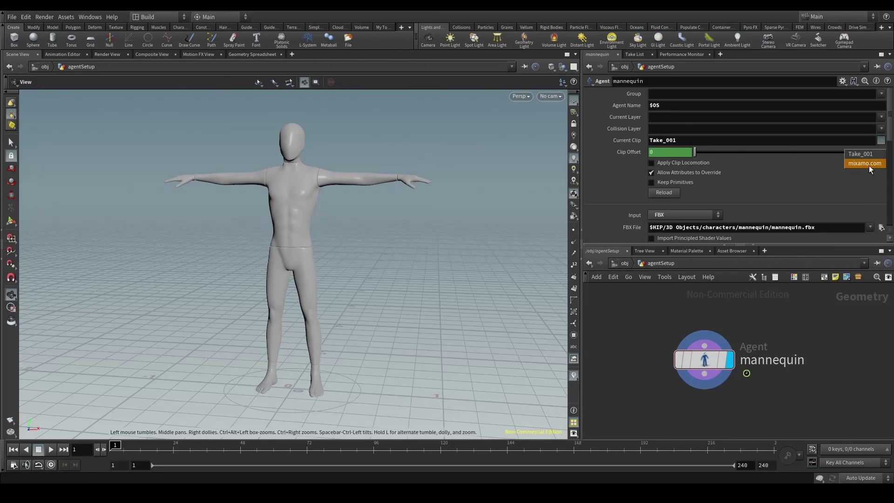
{"action": "left_click", "coordinate": [866, 163]}
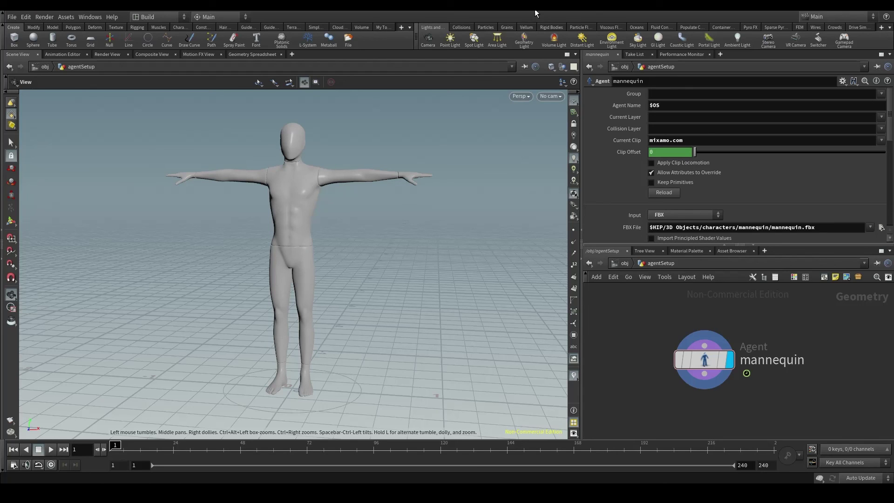
{"action": "left_click", "coordinate": [690, 138]}
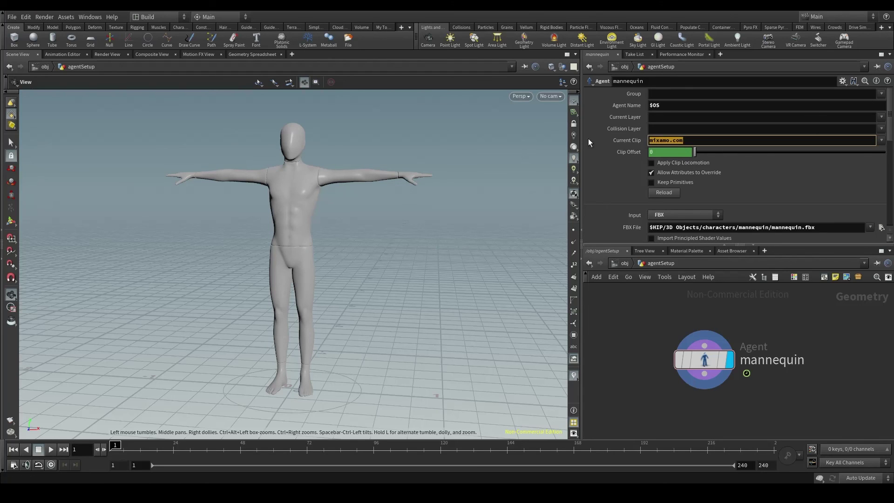
- Empty the Current Clip field and change Clip Name from ${FBX_TAKE_NAME} to tpose
{"action": "key", "text": "BackSpace"}
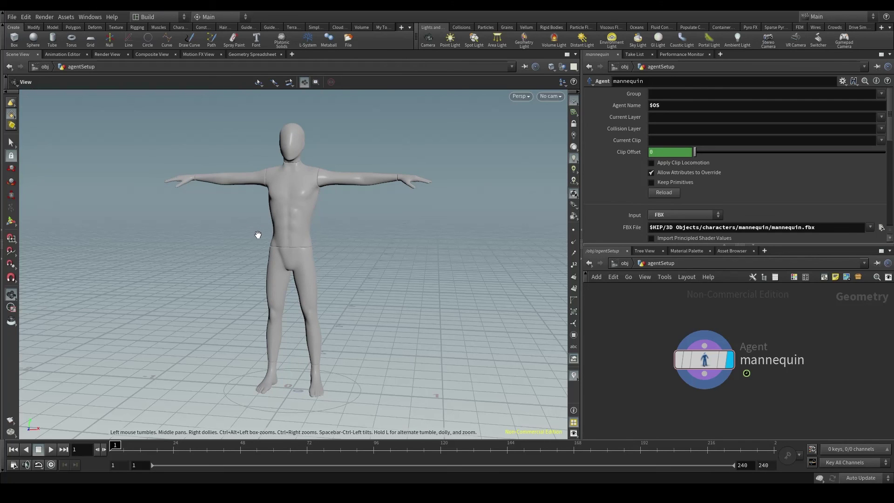
{"action": "scroll", "coordinate": [783, 175], "scroll_direction": "down", "scroll_amount": 5}
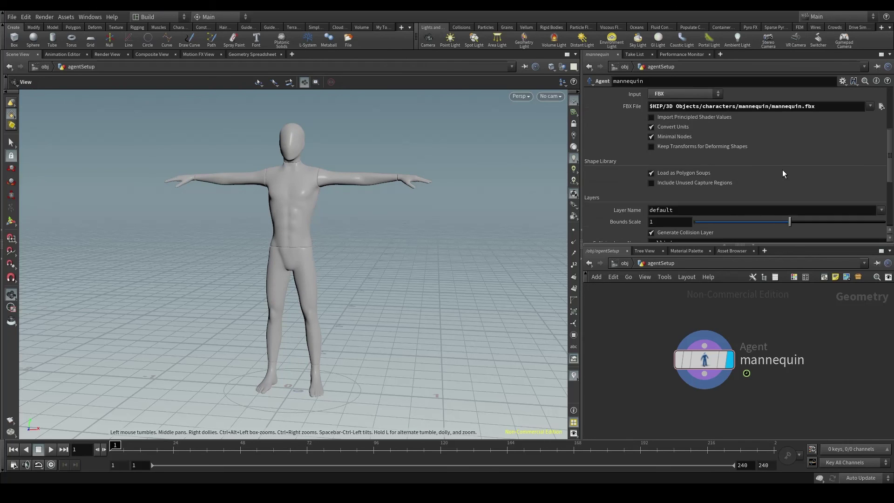
{"action": "scroll", "coordinate": [612, 200], "scroll_direction": "down", "scroll_amount": 4}
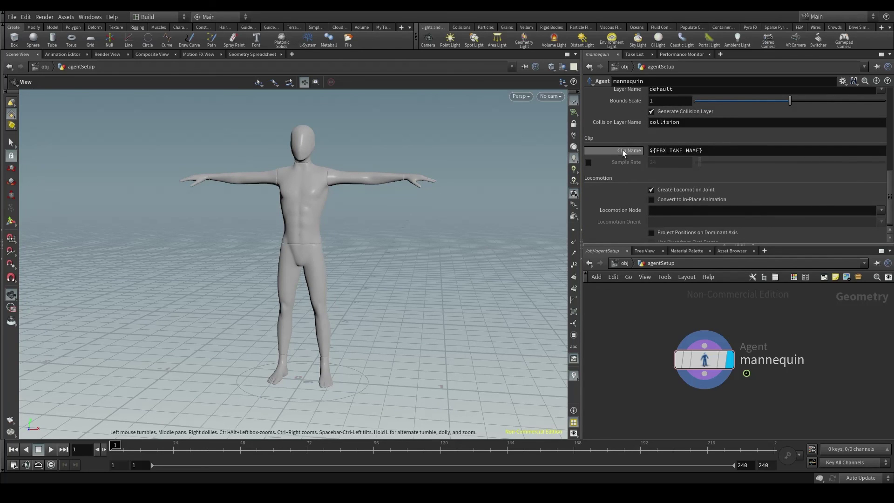
{"action": "left_click_drag", "start_coordinate": [704, 150], "coordinate": [643, 149]}
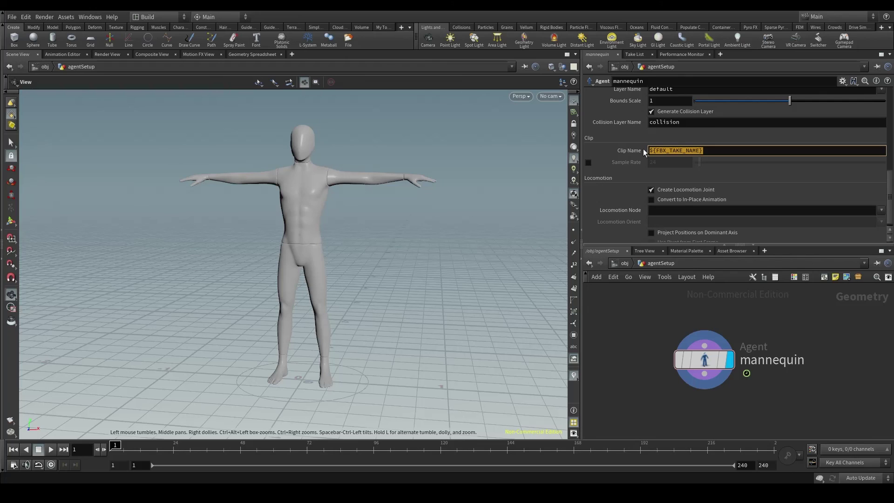
{"action": "key", "text": "BackSpace"}
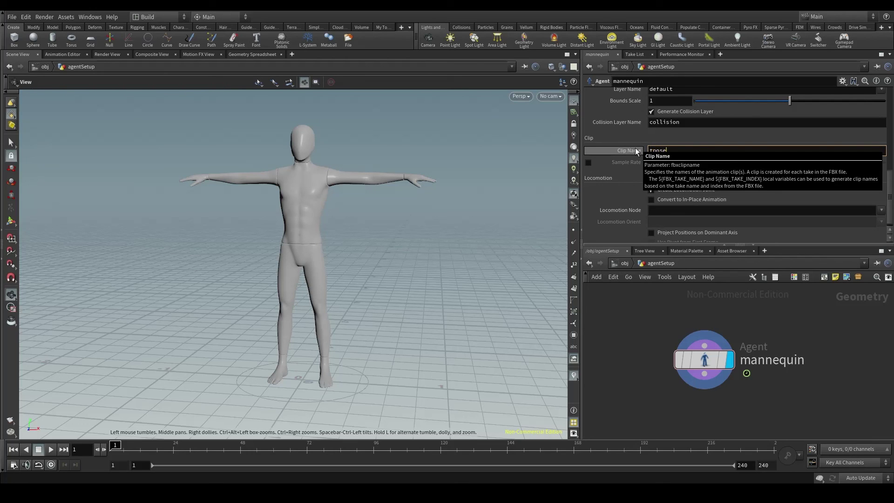
{"action": "key", "text": "Return"}
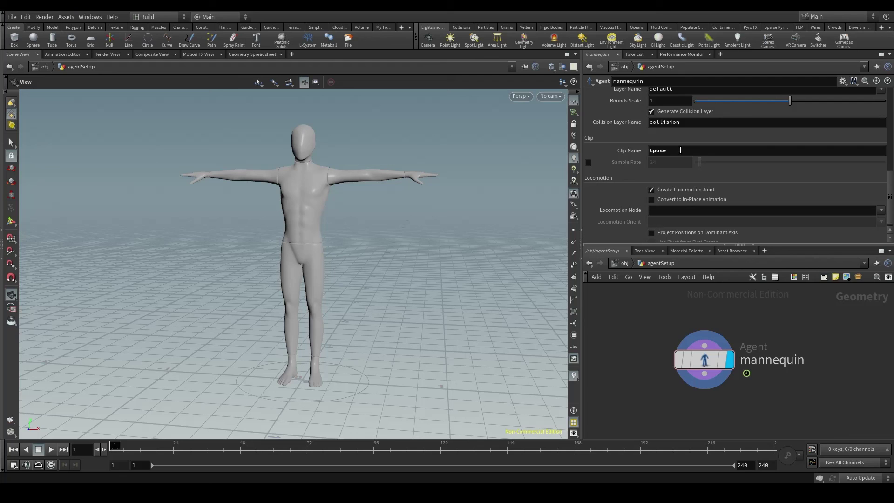
- Verify the tpose clip name and tumble the view around the T-posed mannequin
{"action": "double_click", "coordinate": [653, 150]}
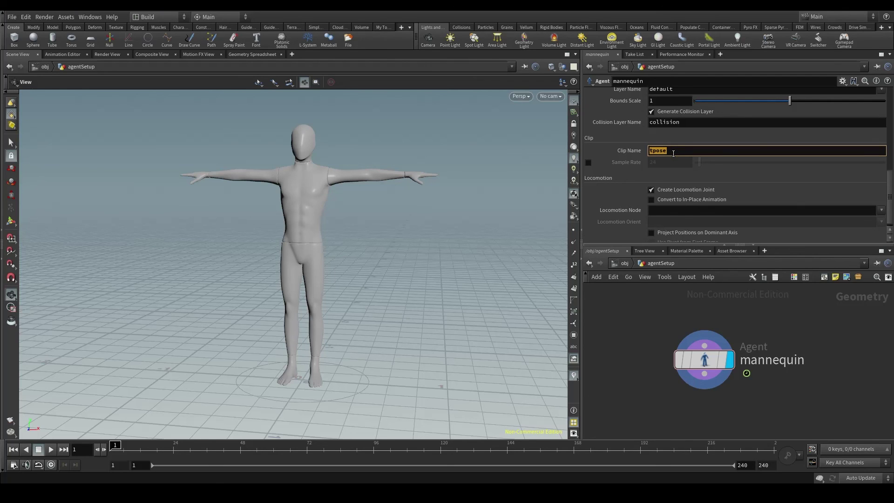
{"action": "scroll", "coordinate": [742, 172], "scroll_direction": "up", "scroll_amount": 5}
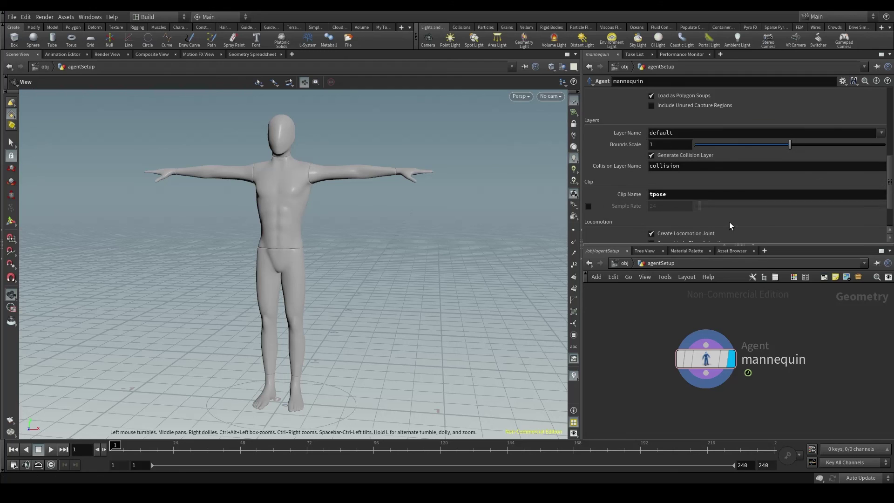
{"action": "scroll", "coordinate": [729, 216], "scroll_direction": "up", "scroll_amount": 3}
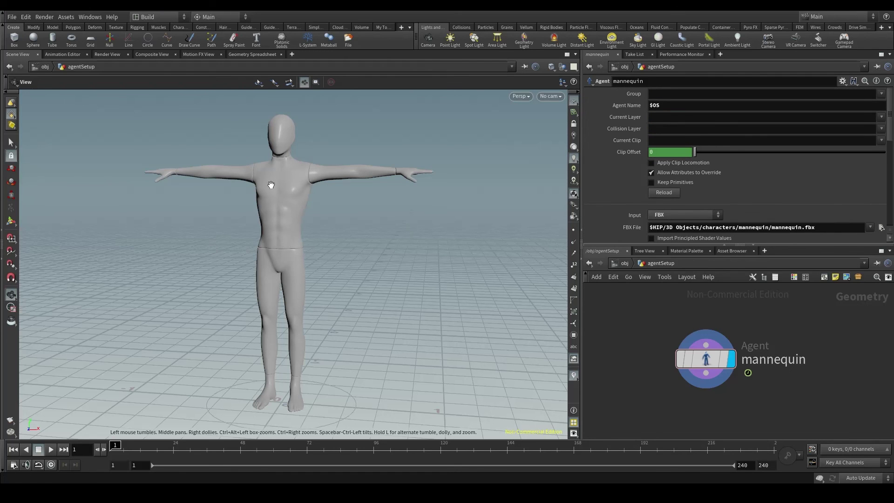
{"action": "scroll", "coordinate": [281, 246], "scroll_direction": "down", "scroll_amount": 4}
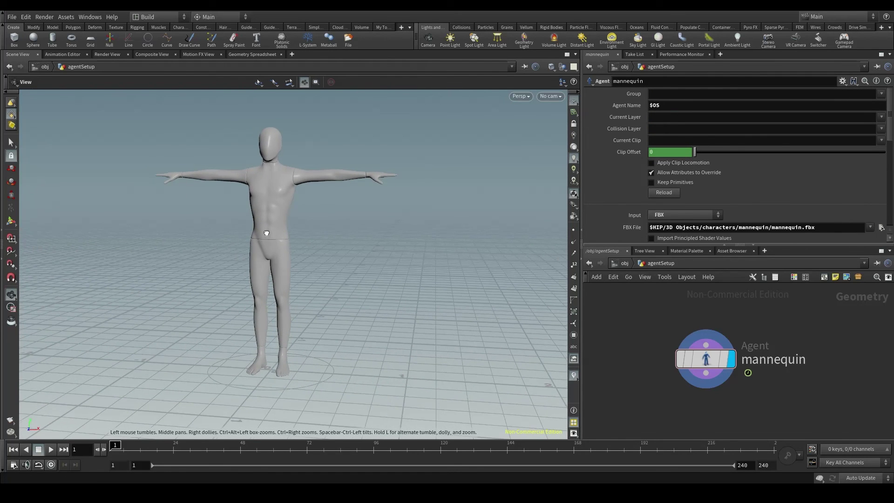
{"action": "mouse_move", "coordinate": [262, 233]}
{"action": "left_mouse_down"}
{"action": "mouse_move", "coordinate": [357, 231]}
{"action": "mouse_move", "coordinate": [256, 236]}
{"action": "mouse_move", "coordinate": [267, 231]}
{"action": "left_mouse_up"}
{"action": "scroll", "coordinate": [266, 230], "scroll_direction": "up", "scroll_amount": 2}
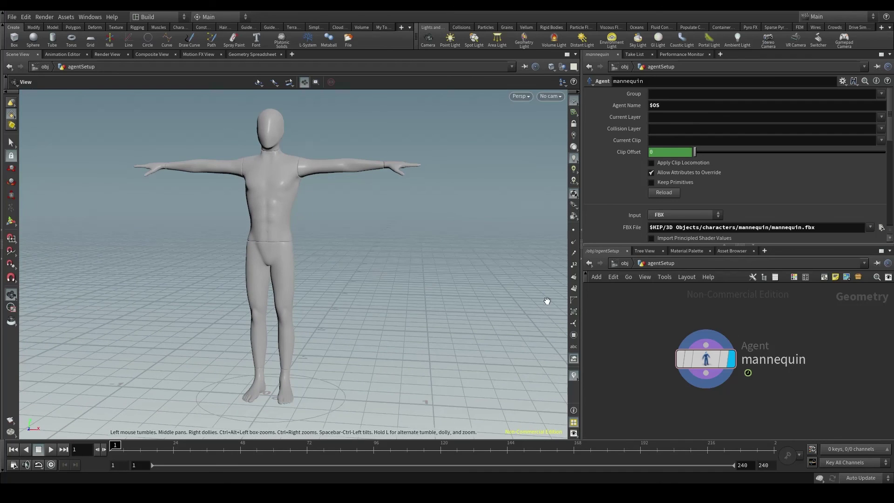